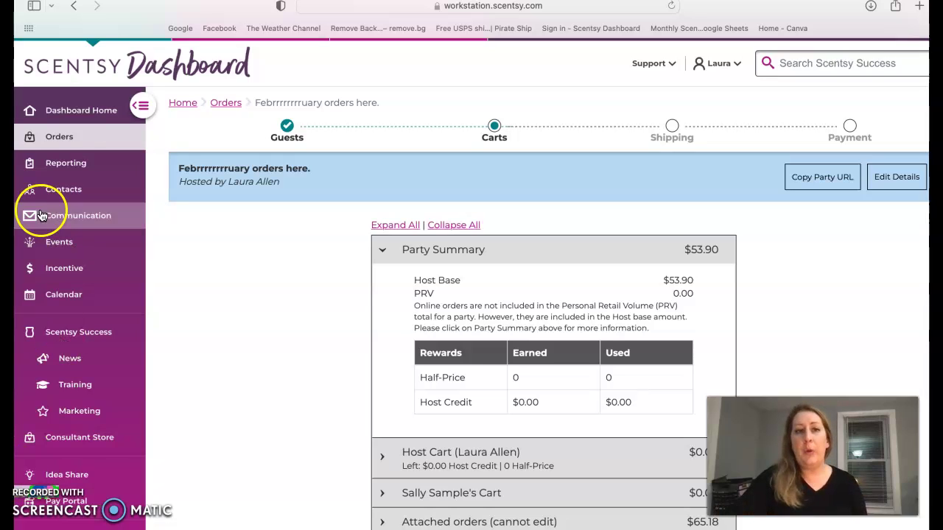
Open the February orders party from the open orders to edit its orders.
{"action": "left_click", "coordinate": [70, 140]}
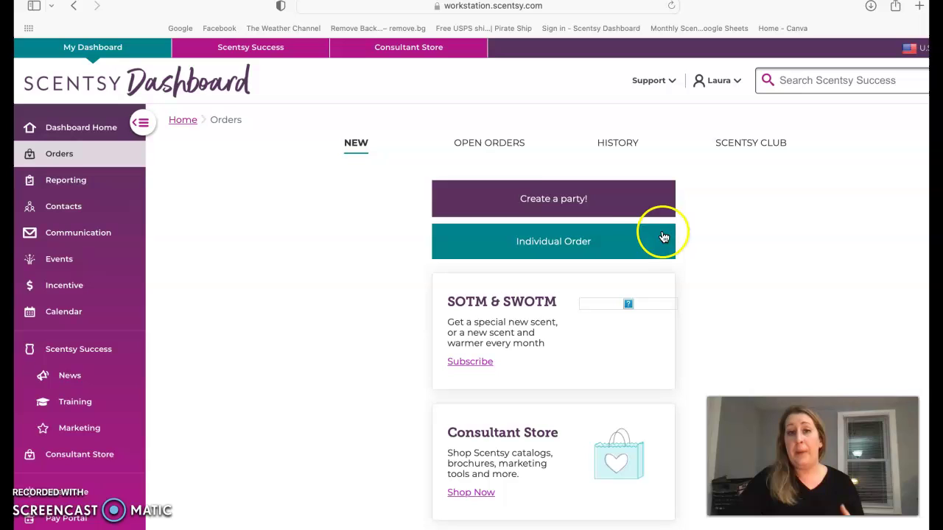
{"action": "left_click", "coordinate": [495, 144]}
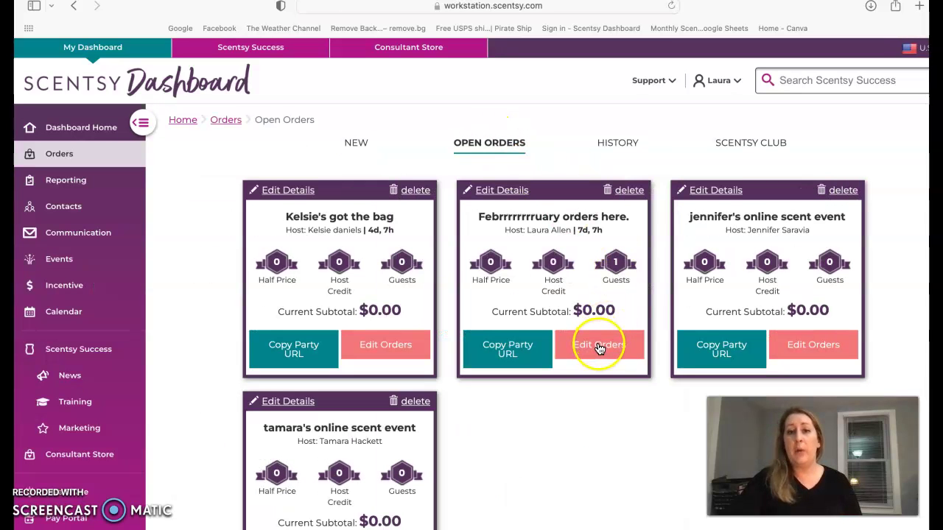
{"action": "left_click", "coordinate": [597, 345]}
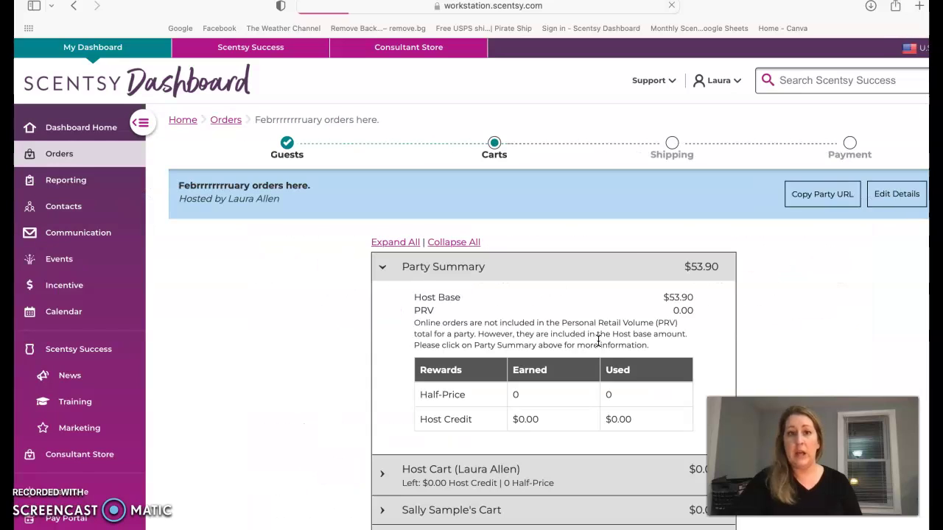
Try to add an existing customer as another guest of the party, choosing the first match from the guest search.
{"action": "scroll", "coordinate": [672, 249], "scroll_direction": "down", "scroll_amount": 3}
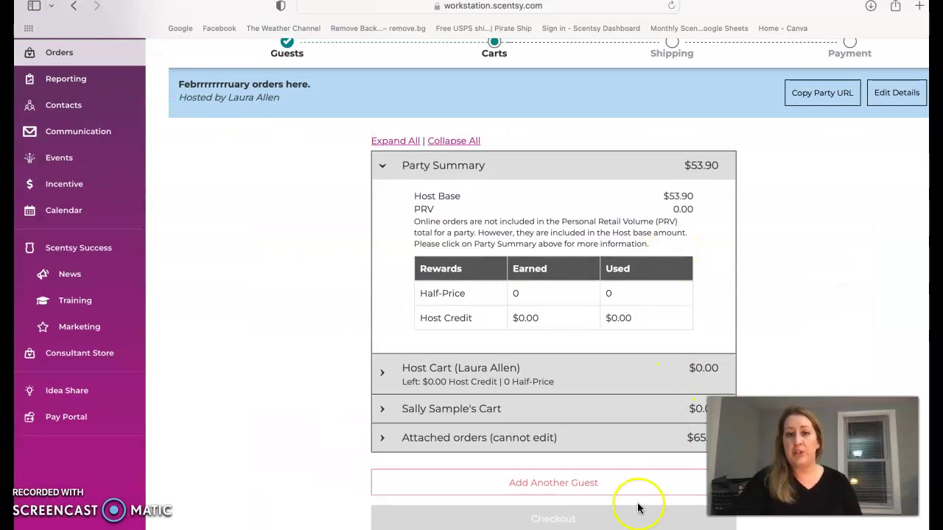
{"action": "left_click", "coordinate": [587, 488]}
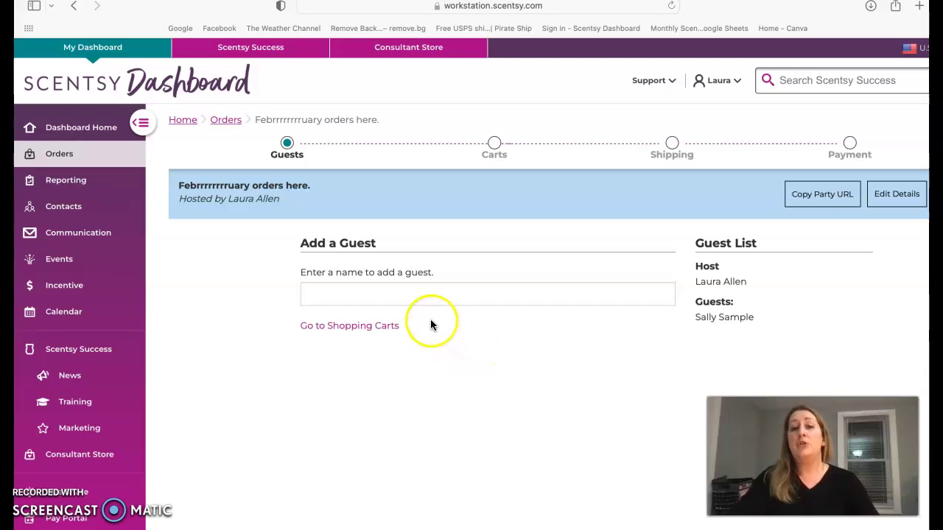
{"action": "left_click", "coordinate": [427, 289]}
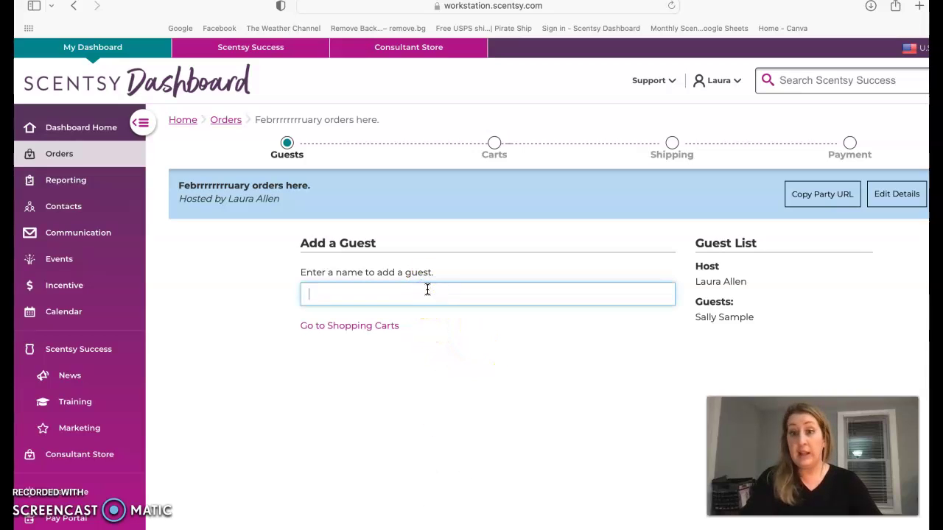
{"action": "type", "text": "sally"}
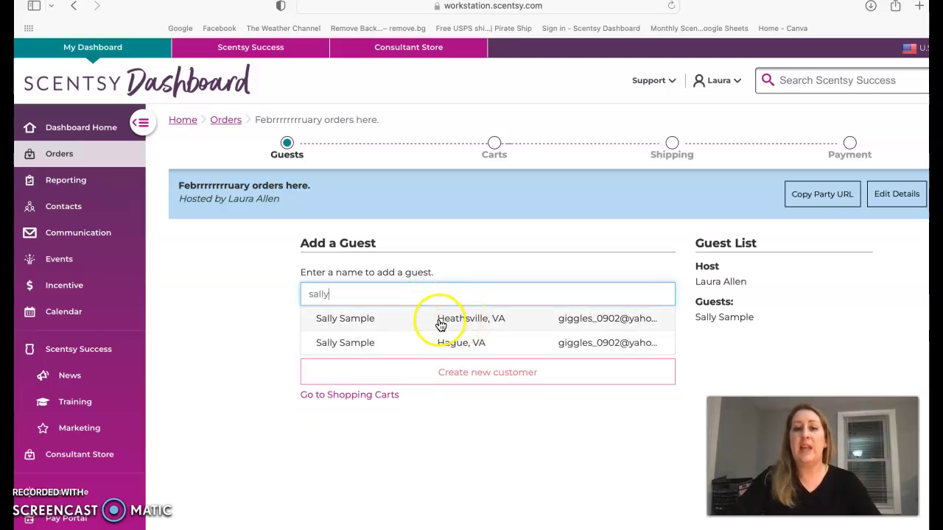
{"action": "left_click", "coordinate": [447, 323]}
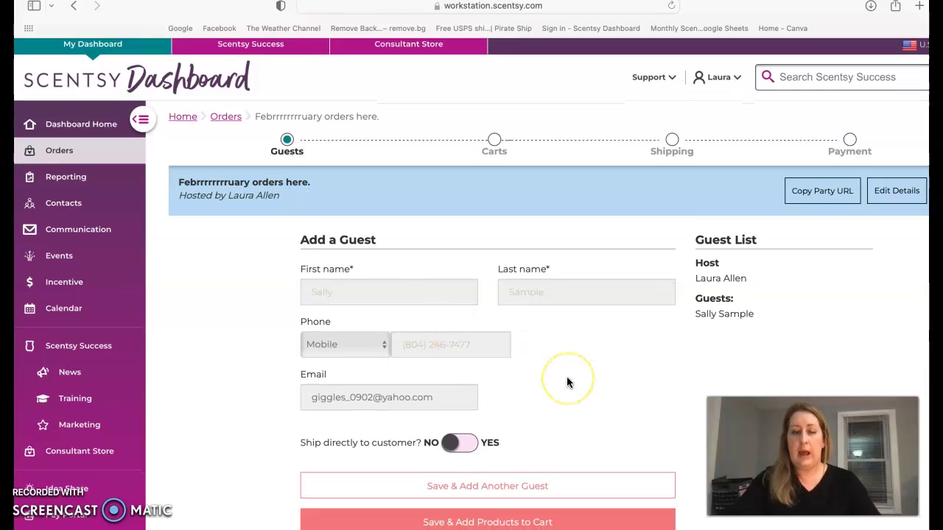
{"action": "scroll", "coordinate": [566, 380], "scroll_direction": "down", "scroll_amount": 2}
{"action": "left_click", "coordinate": [457, 485]}
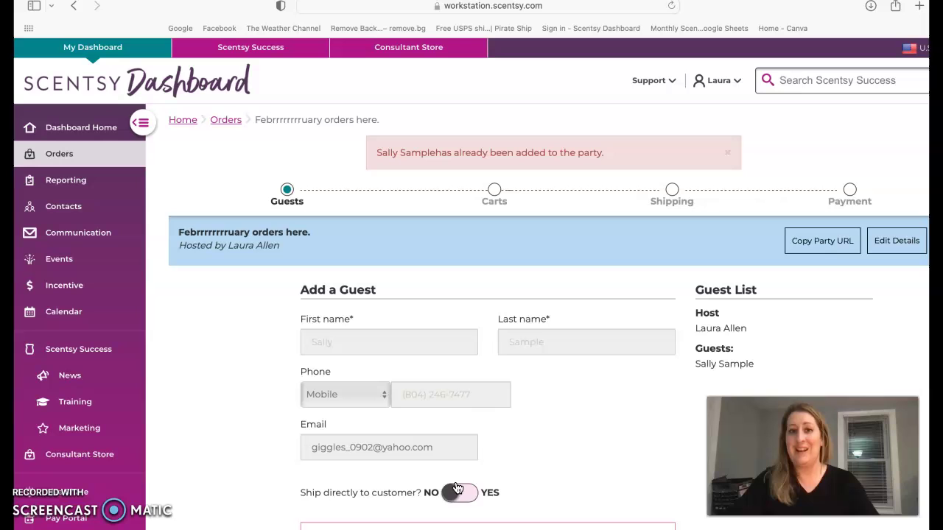
Try again to save the selected customer as a guest and continue to adding products to the cart.
{"action": "left_click", "coordinate": [534, 407]}
{"action": "scroll", "coordinate": [567, 347], "scroll_direction": "down", "scroll_amount": 3}
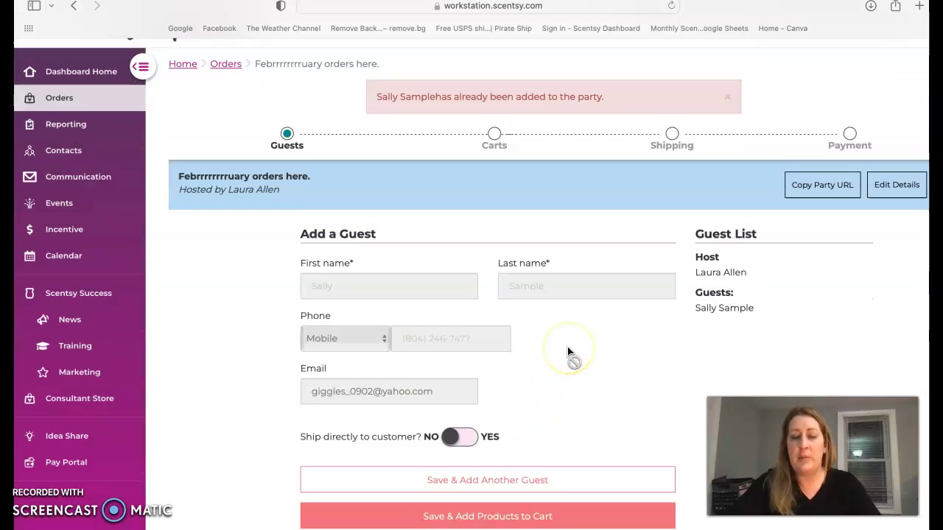
{"action": "left_click", "coordinate": [505, 490]}
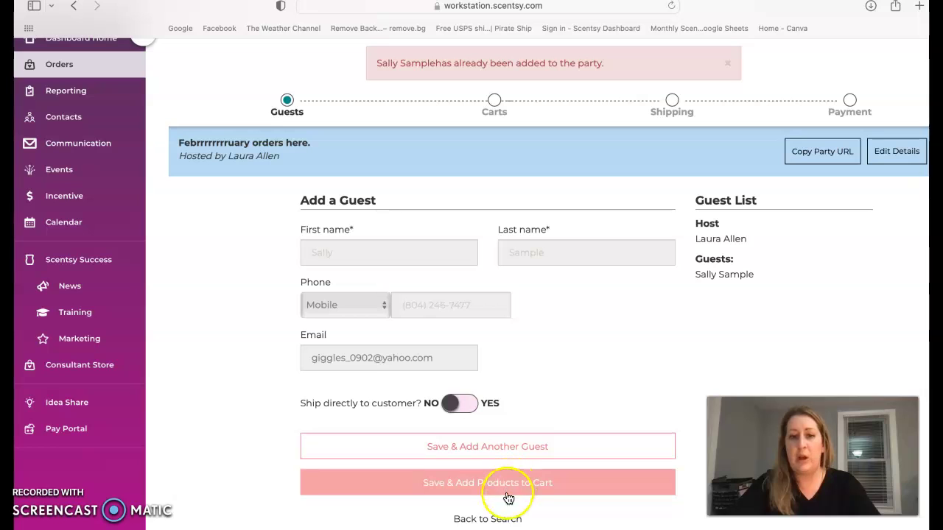
{"action": "left_click", "coordinate": [530, 482]}
{"action": "left_click", "coordinate": [528, 484]}
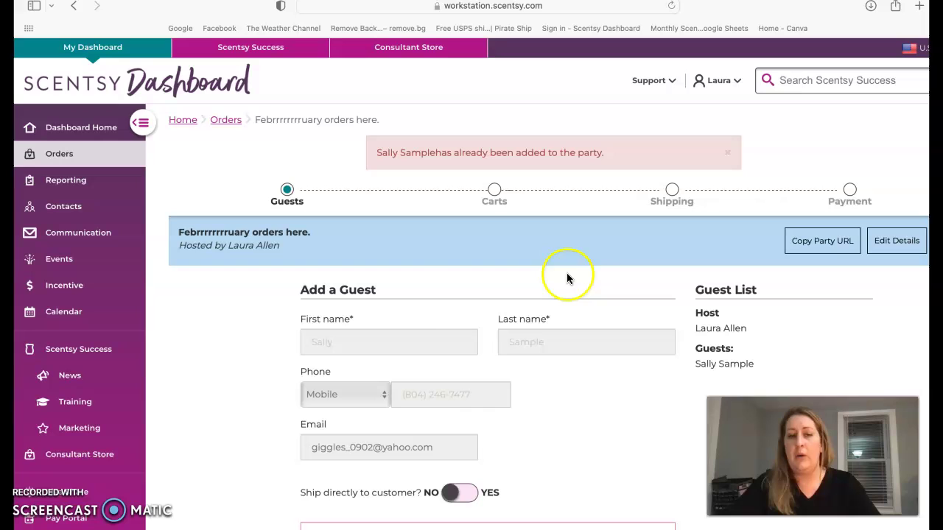
Return to the open orders and reopen the February orders party to show its carts.
{"action": "left_click", "coordinate": [226, 120]}
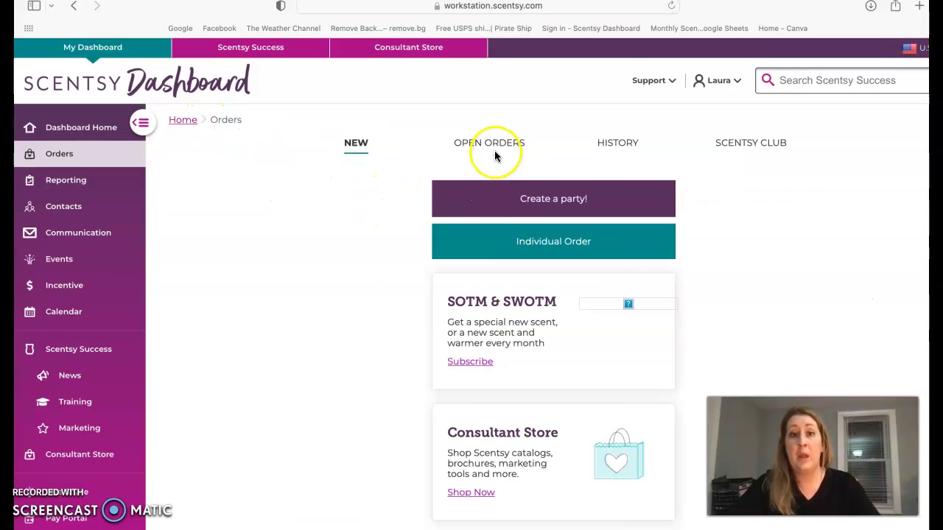
{"action": "left_click", "coordinate": [493, 144]}
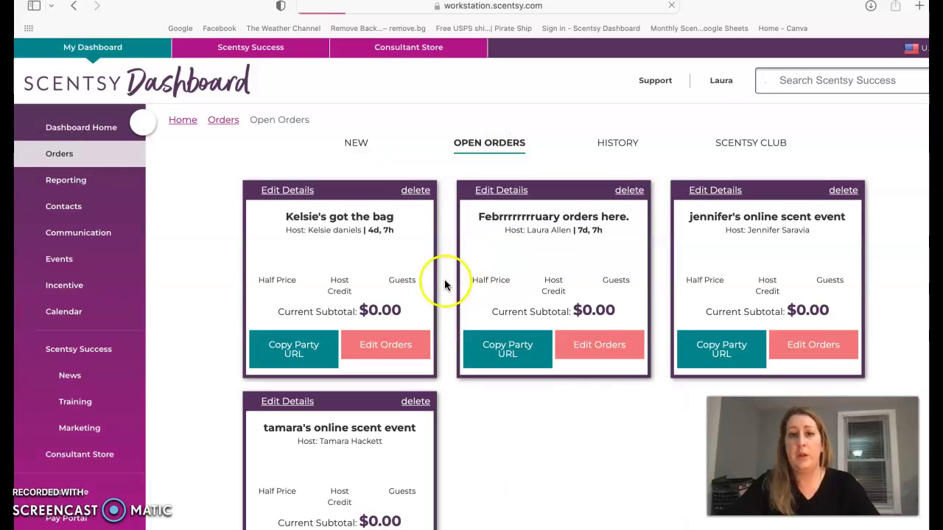
{"action": "left_click", "coordinate": [595, 344]}
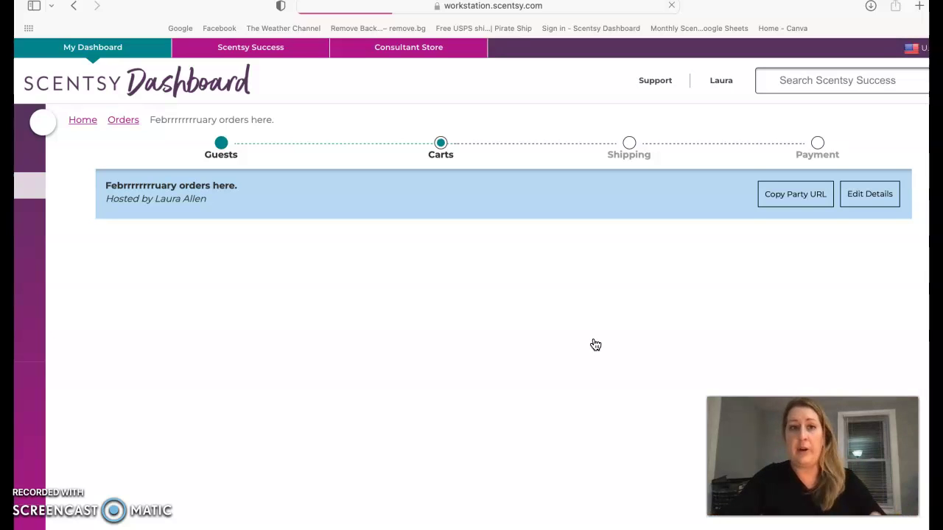
{"action": "scroll", "coordinate": [595, 345], "scroll_direction": "down", "scroll_amount": 2}
{"action": "scroll", "coordinate": [595, 340], "scroll_direction": "down", "scroll_amount": 2}
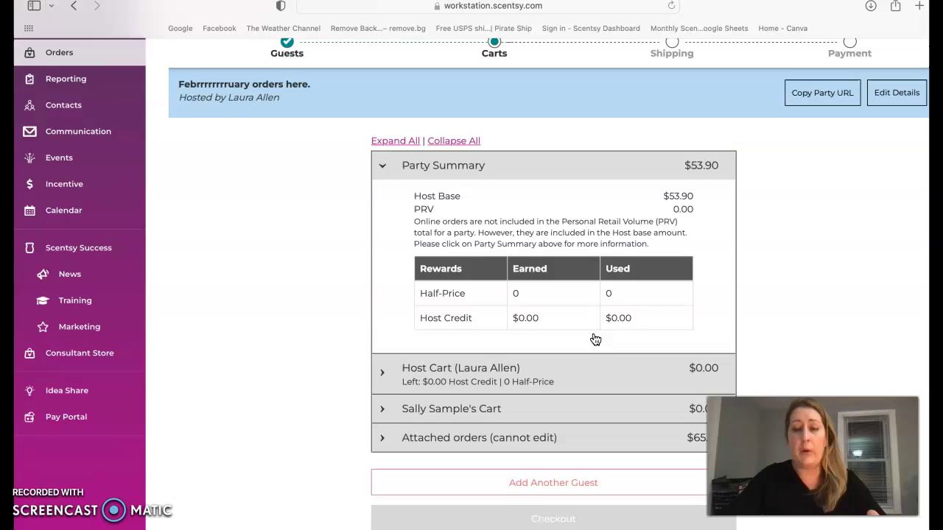
Look at the host cart, then examine the Party Summary's note about online orders and PRV.
{"action": "left_click", "coordinate": [581, 364]}
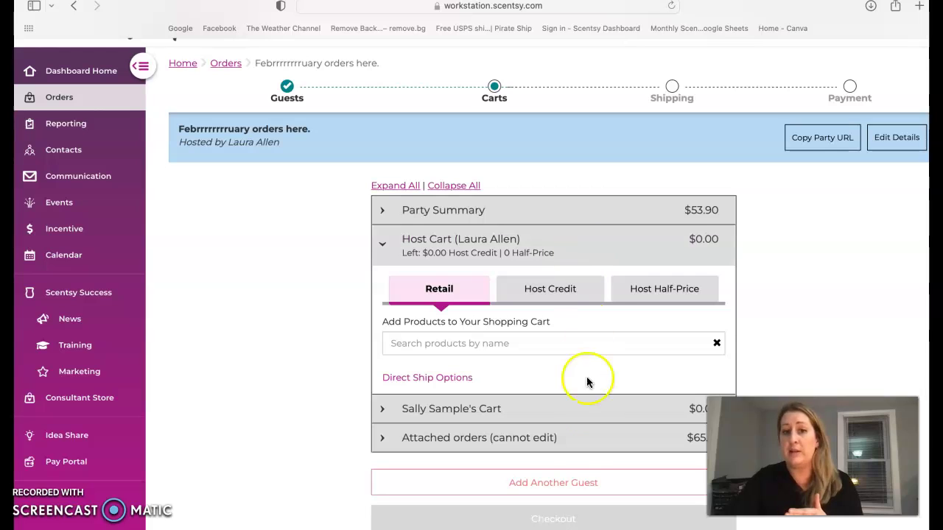
{"action": "left_click", "coordinate": [708, 212]}
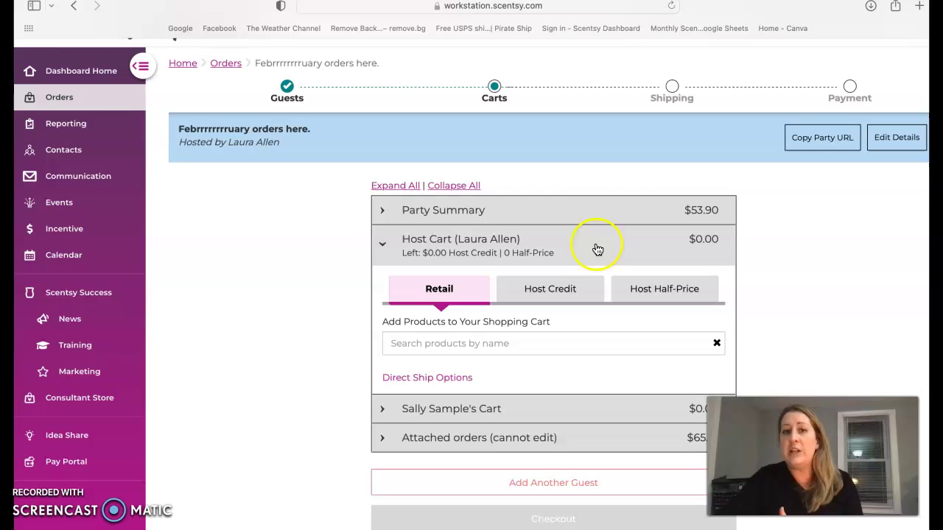
{"action": "left_click", "coordinate": [589, 209]}
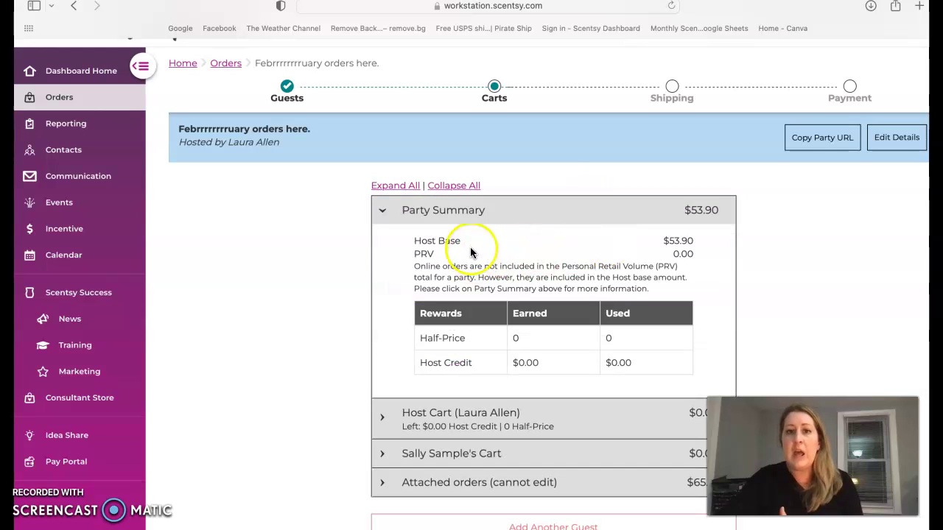
{"action": "left_click_drag", "start_coordinate": [654, 295], "coordinate": [408, 265]}
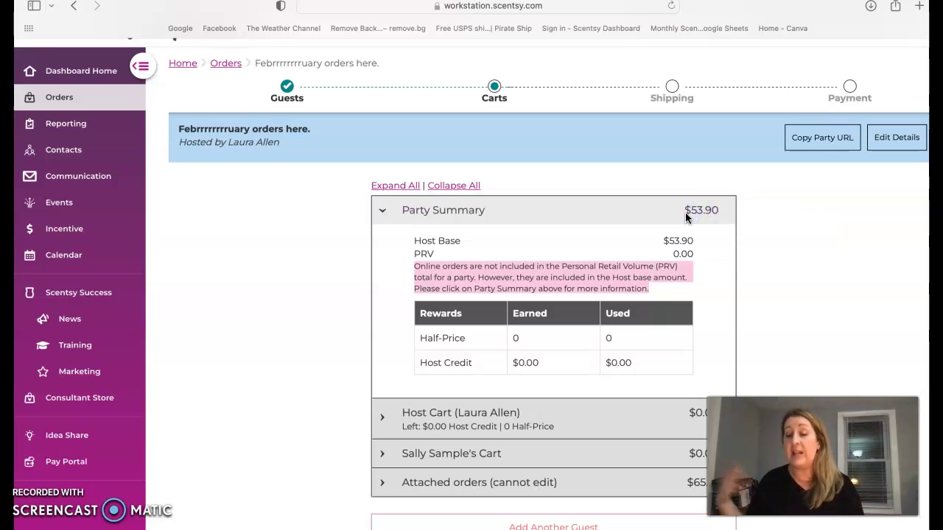
{"action": "left_click", "coordinate": [722, 218]}
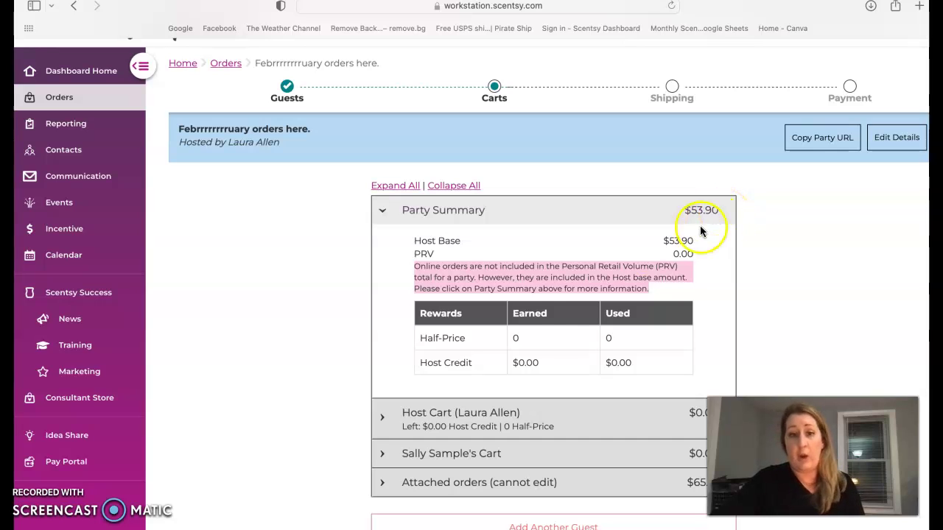
Add one Scentsy Air Purifier to the guest's cart, found by searching for "air pur", and close the search results.
{"action": "left_click", "coordinate": [569, 455]}
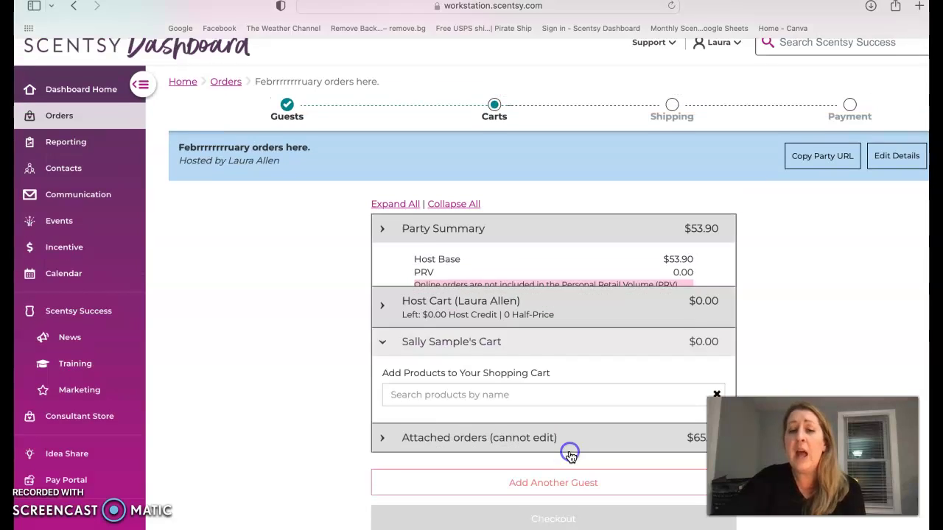
{"action": "left_click", "coordinate": [523, 366]}
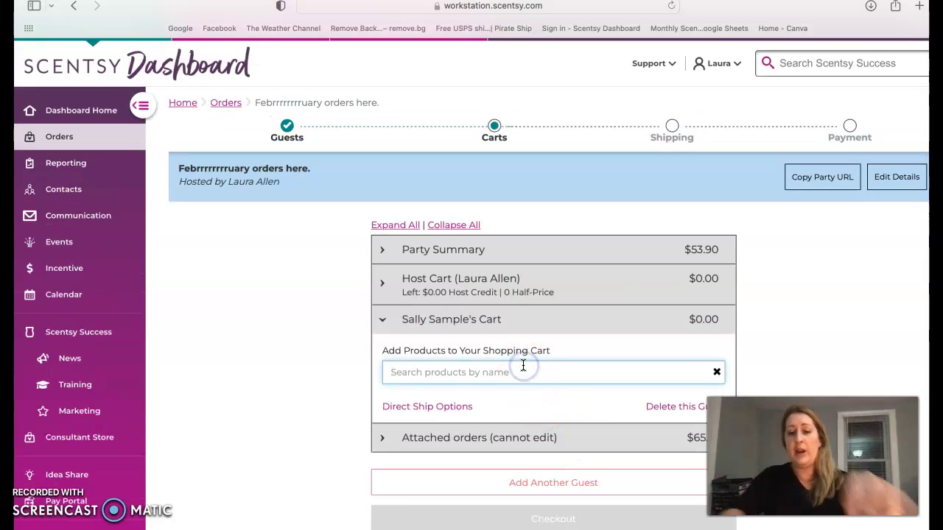
{"action": "type", "text": "air p"}
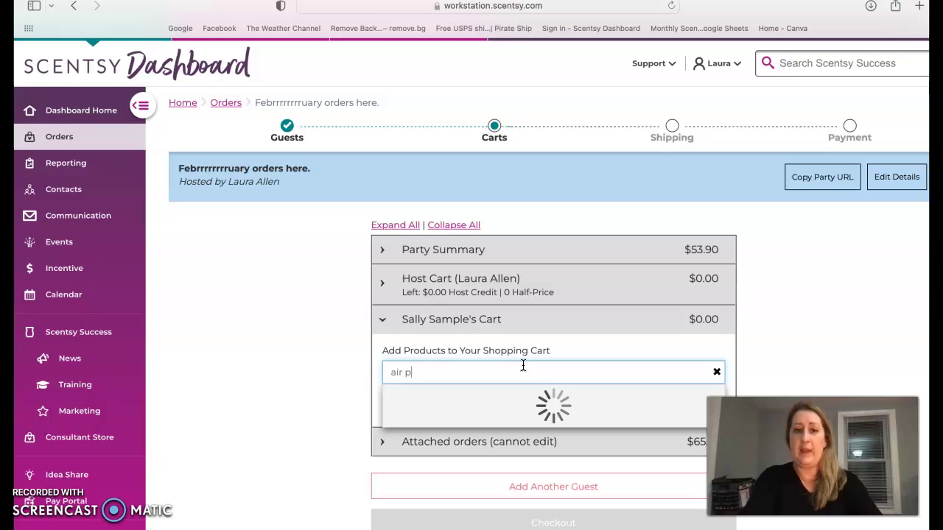
{"action": "type", "text": "uri"}
{"action": "key", "text": "BackSpace"}
{"action": "key", "text": "BackSpace"}
{"action": "key", "text": "BackSpace"}
{"action": "type", "text": "ur"}
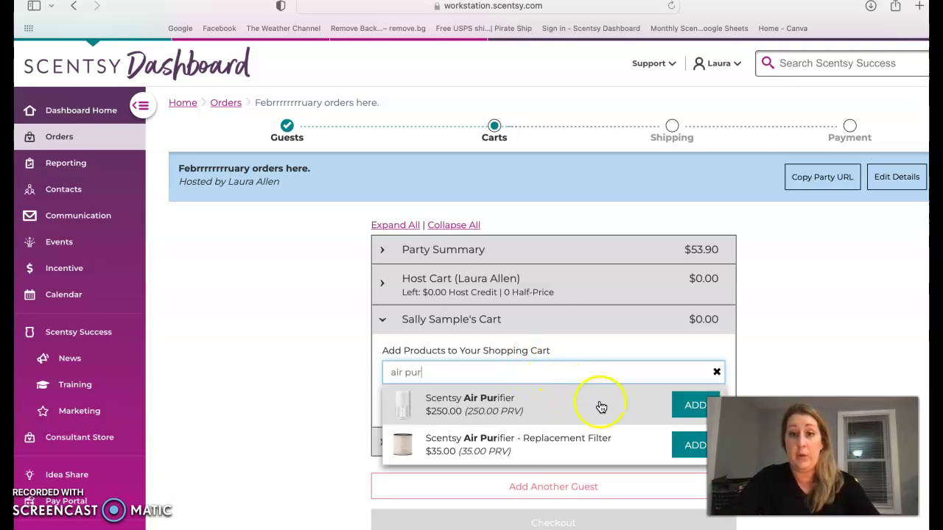
{"action": "left_click", "coordinate": [693, 405]}
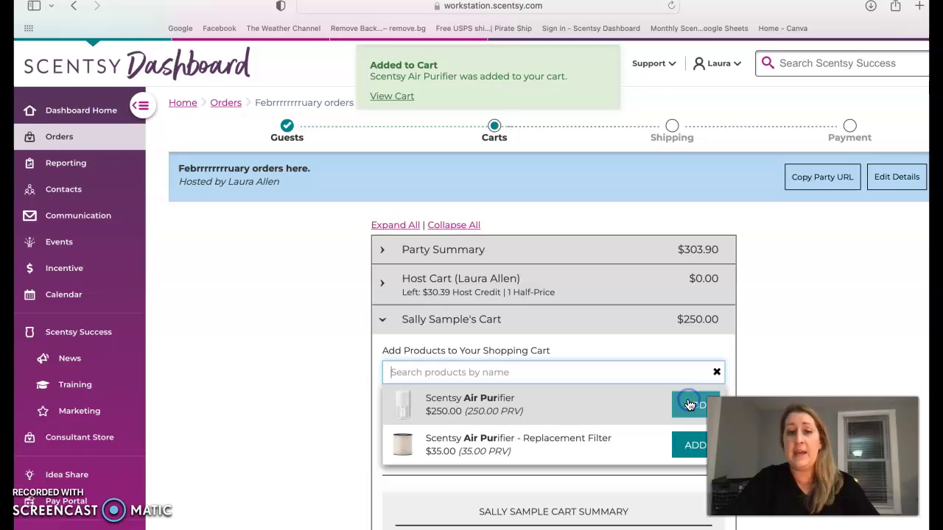
{"action": "left_click", "coordinate": [717, 374]}
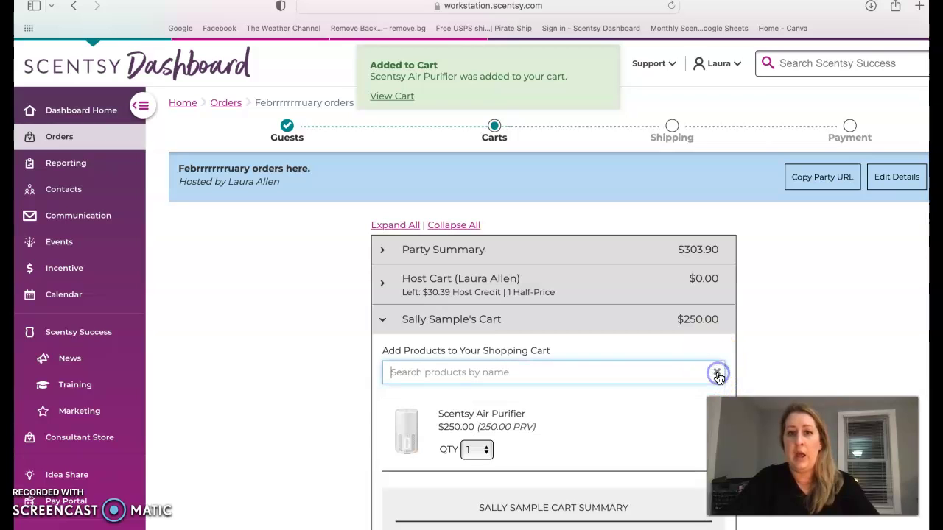
Review the Party Summary's host base, PRV, online order note and earned rewards.
{"action": "left_click", "coordinate": [622, 251]}
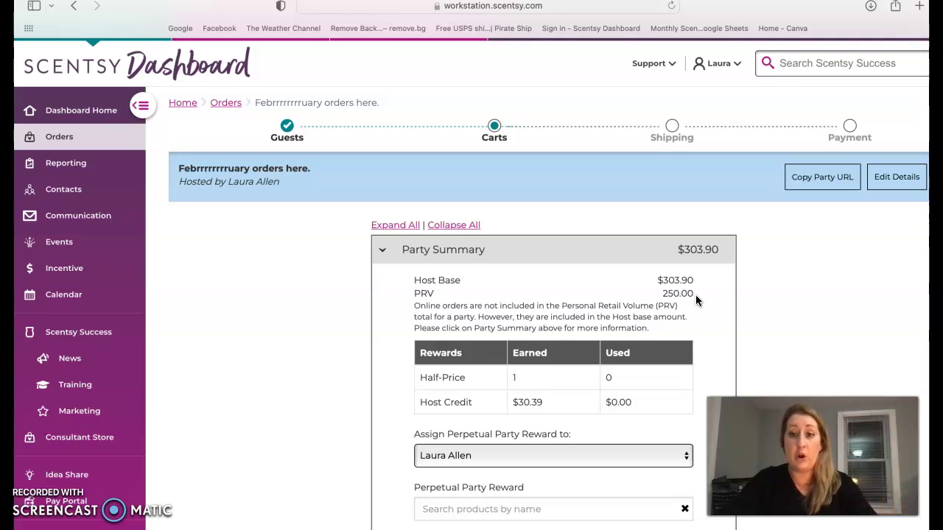
{"action": "left_click_drag", "start_coordinate": [694, 294], "coordinate": [654, 296]}
{"action": "left_click", "coordinate": [704, 316]}
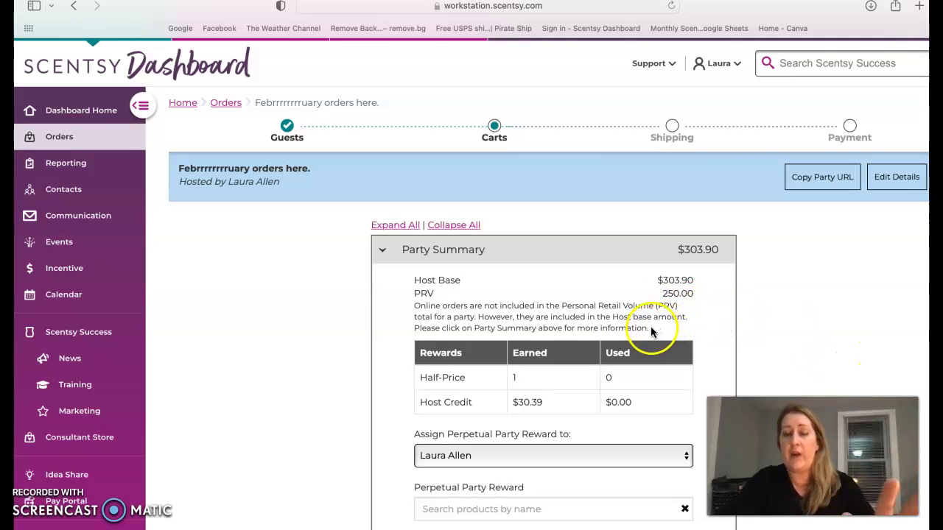
{"action": "left_click_drag", "start_coordinate": [650, 328], "coordinate": [414, 305]}
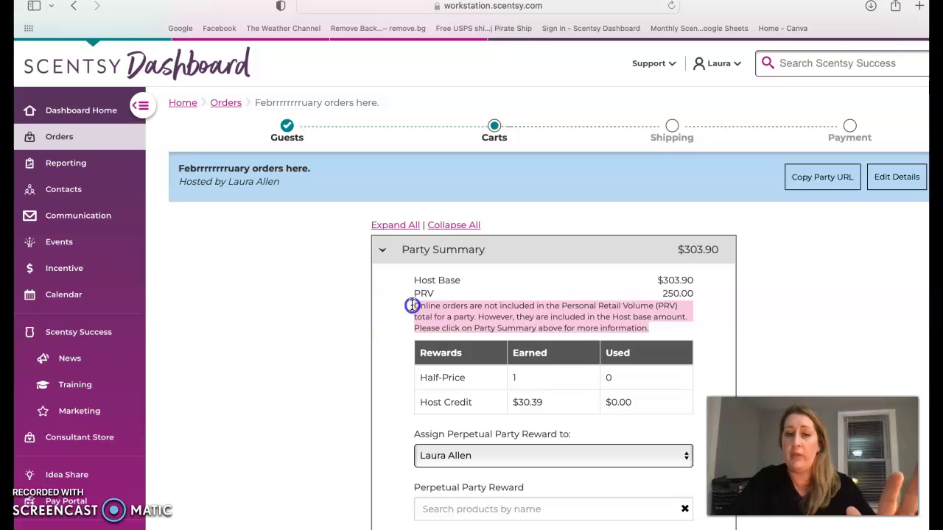
{"action": "left_click", "coordinate": [621, 247]}
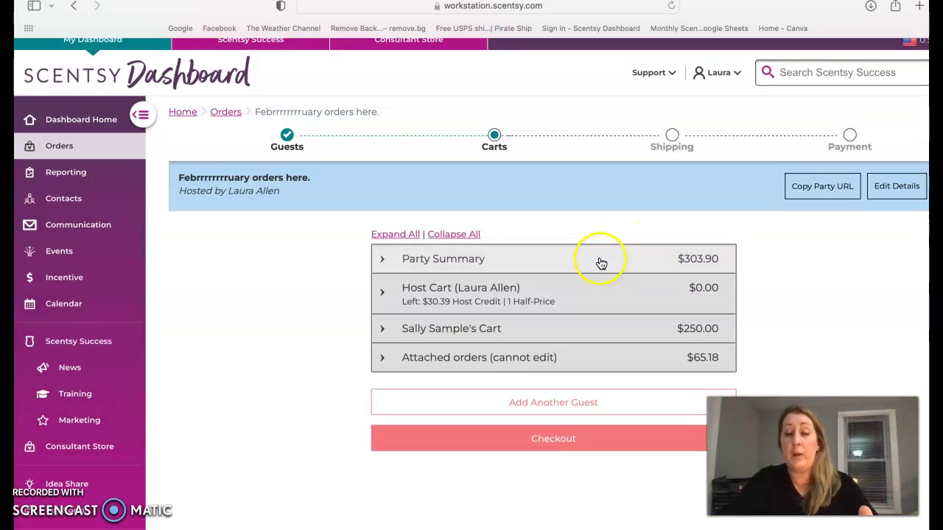
{"action": "left_click", "coordinate": [601, 261]}
{"action": "scroll", "coordinate": [601, 263], "scroll_direction": "down", "scroll_amount": 2}
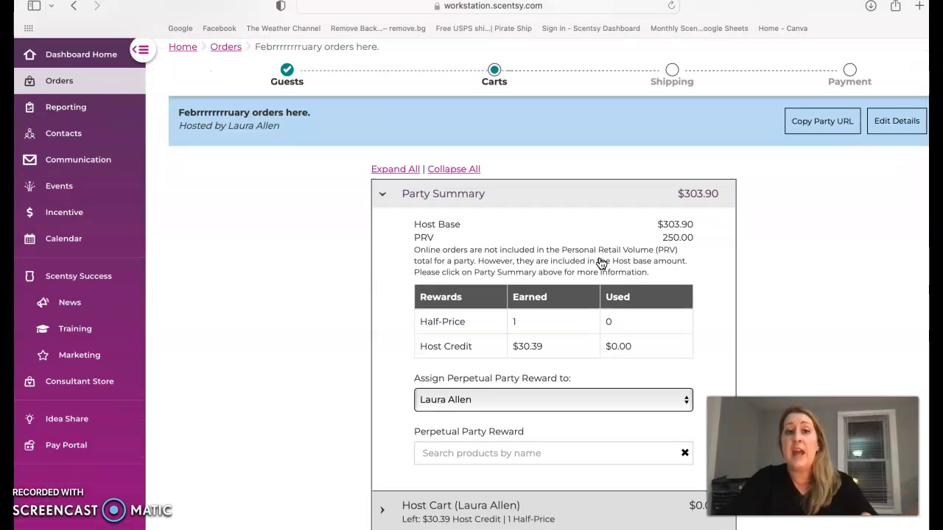
Assign the Perpetual Party Reward to the party's host.
{"action": "left_click", "coordinate": [685, 407]}
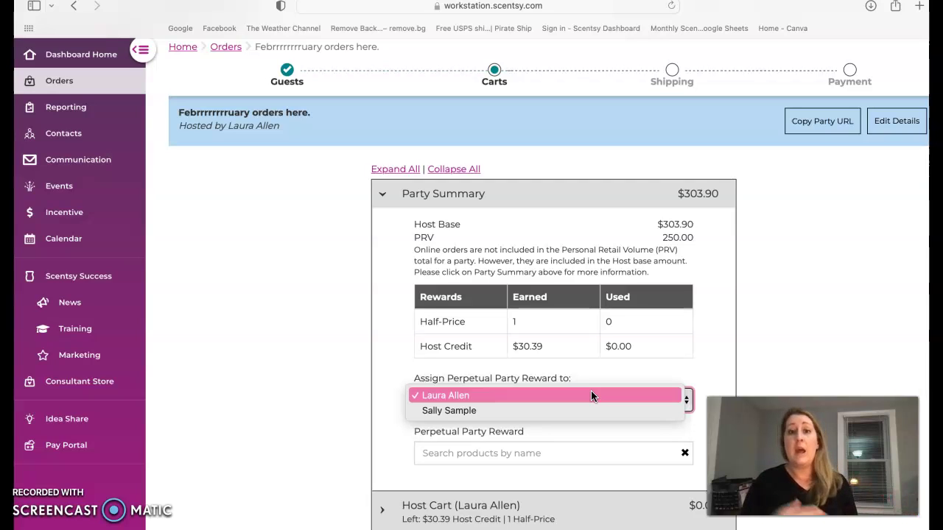
{"action": "left_click", "coordinate": [583, 395]}
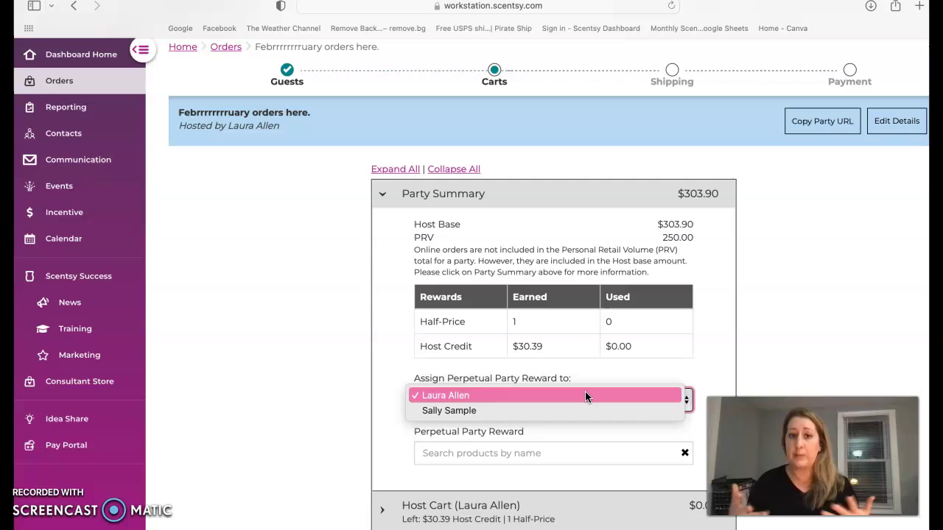
{"action": "left_click_drag", "start_coordinate": [586, 398], "coordinate": [572, 456]}
{"action": "left_click", "coordinate": [571, 455]}
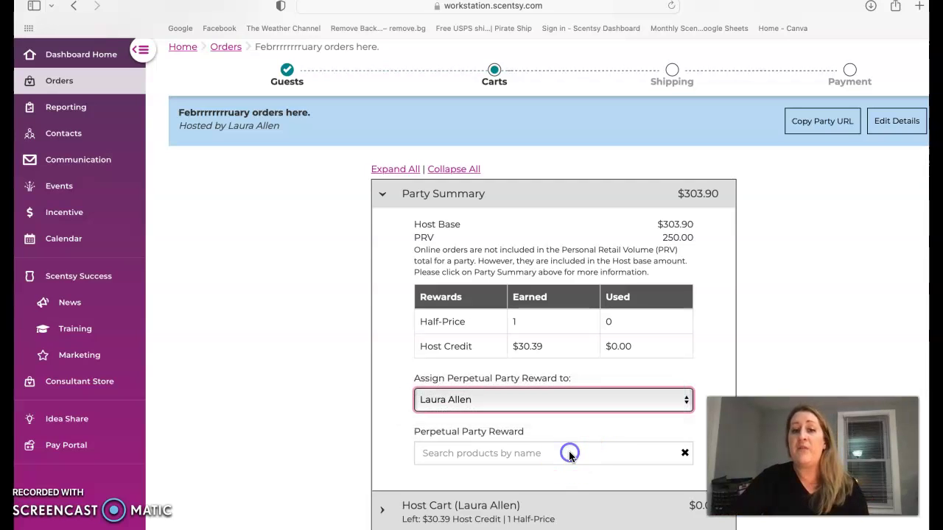
Search the Perpetual Party Reward products for "bundle" and look through the bundles on offer.
{"action": "left_click", "coordinate": [569, 453]}
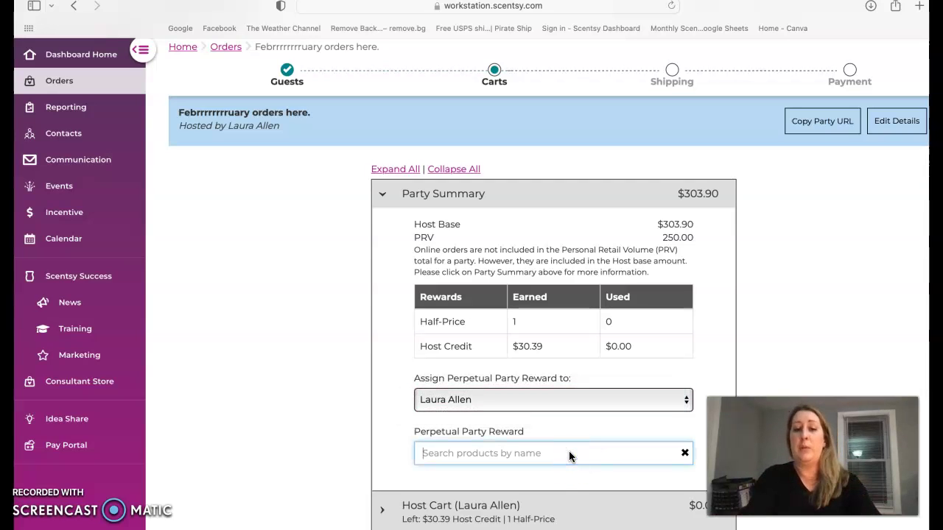
{"action": "type", "text": "bundle"}
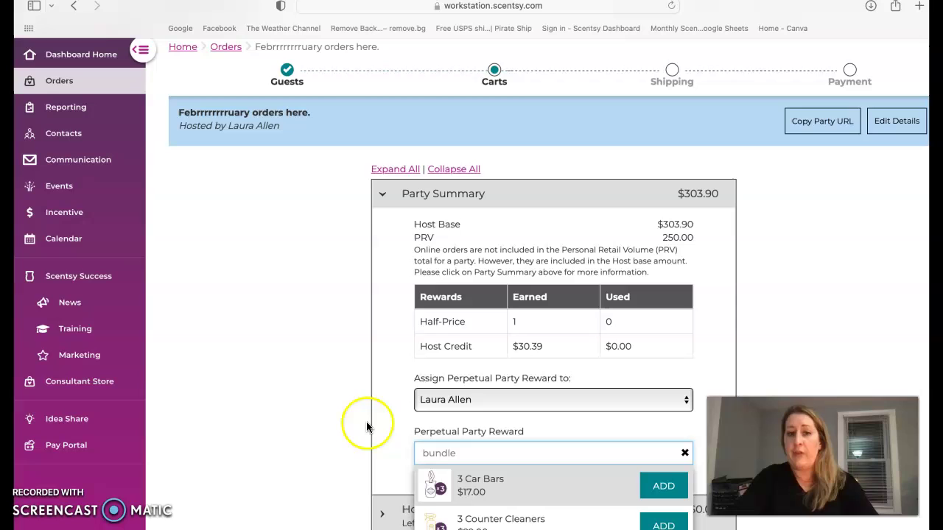
{"action": "scroll", "coordinate": [386, 430], "scroll_direction": "down", "scroll_amount": 4}
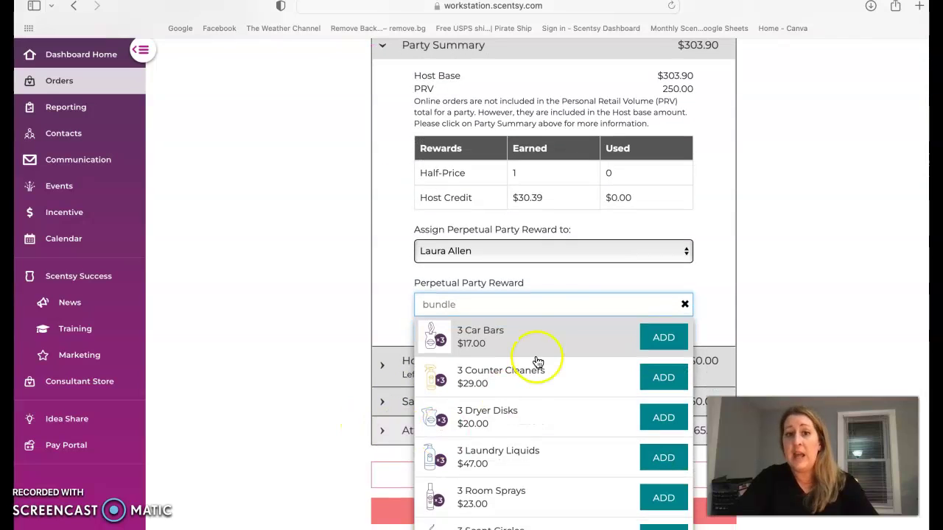
{"action": "scroll", "coordinate": [475, 331], "scroll_direction": "down", "scroll_amount": 1}
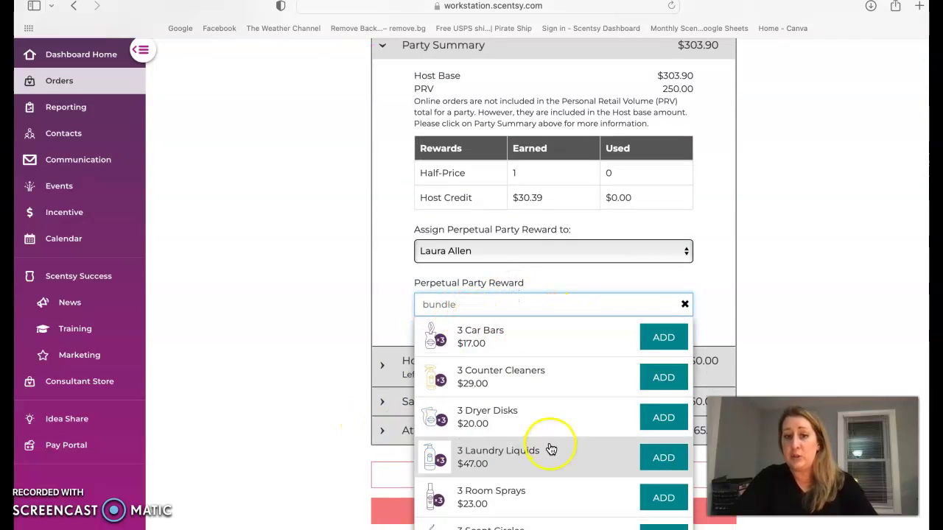
{"action": "scroll", "coordinate": [551, 449], "scroll_direction": "down", "scroll_amount": 2}
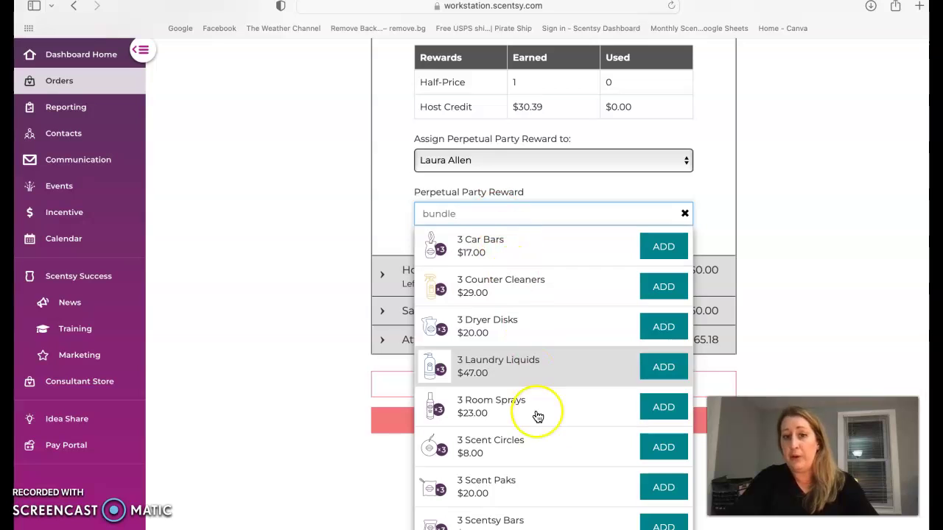
{"action": "scroll", "coordinate": [538, 414], "scroll_direction": "down", "scroll_amount": 2}
{"action": "scroll", "coordinate": [534, 417], "scroll_direction": "up", "scroll_amount": 5}
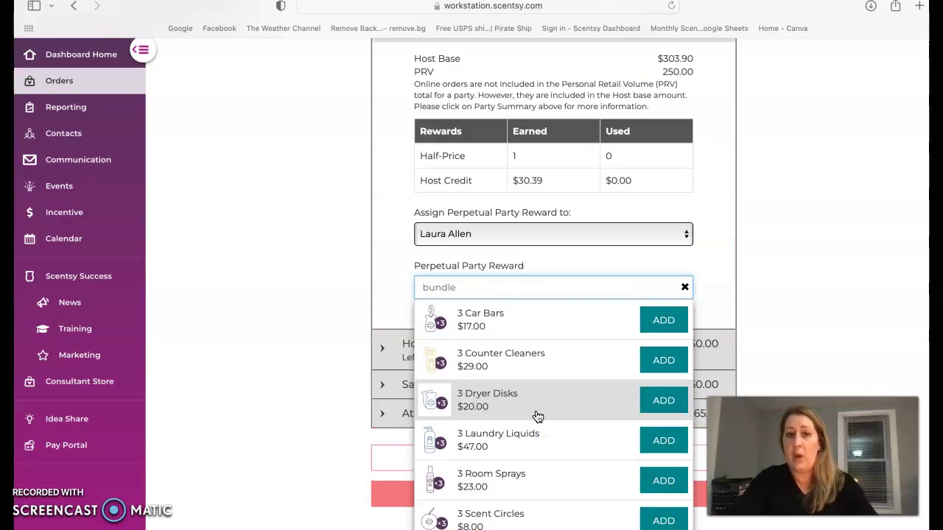
Search the Perpetual Party Reward products for "pods" and for "air", and clear the search.
{"action": "left_click_drag", "start_coordinate": [482, 288], "coordinate": [381, 286]}
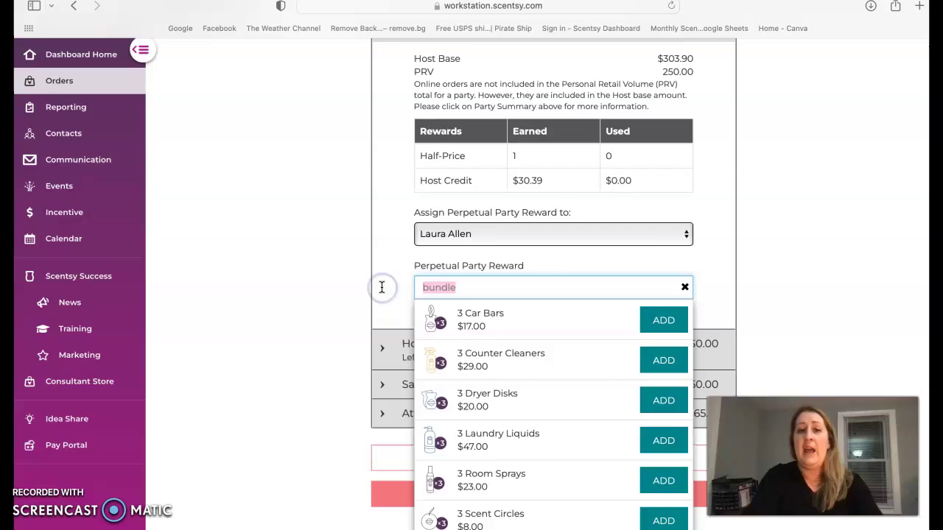
{"action": "type", "text": "pods"}
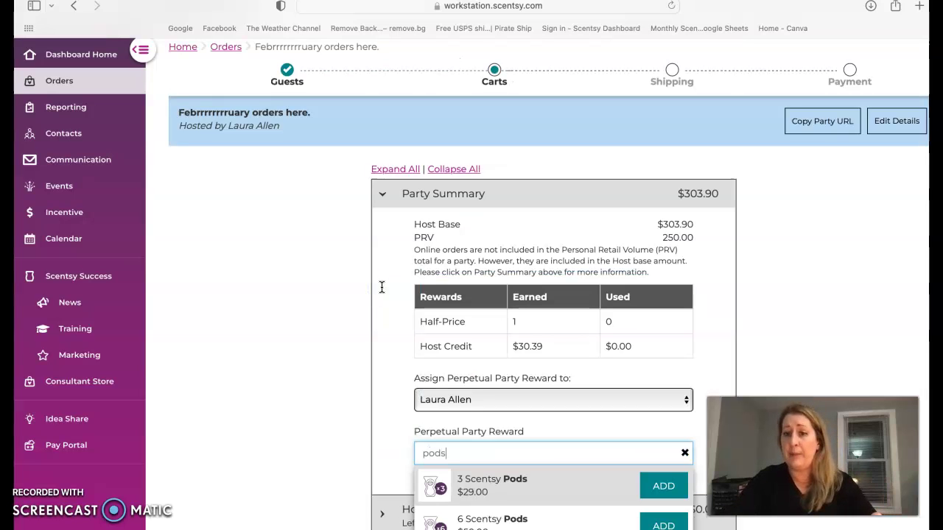
{"action": "key", "text": "BackSpace"}
{"action": "key", "text": "BackSpace"}
{"action": "key", "text": "BackSpace"}
{"action": "key", "text": "BackSpace"}
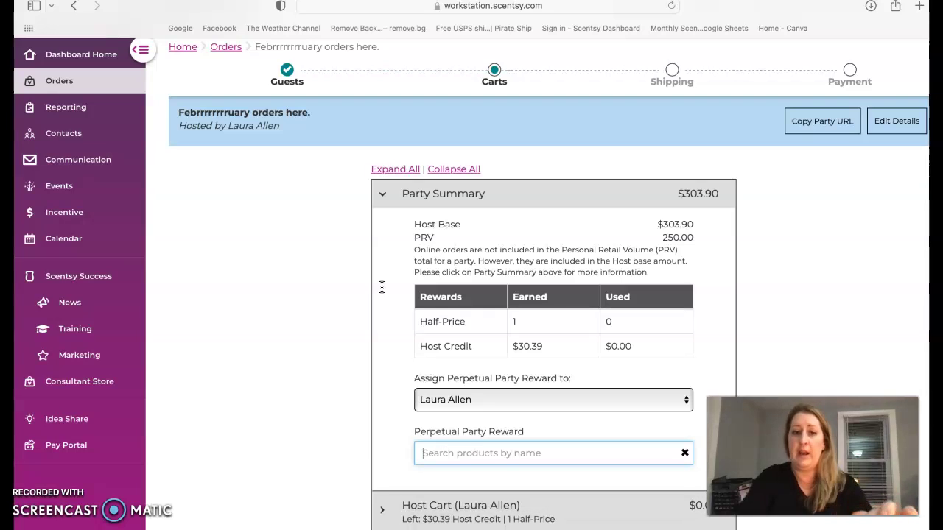
{"action": "type", "text": "air"}
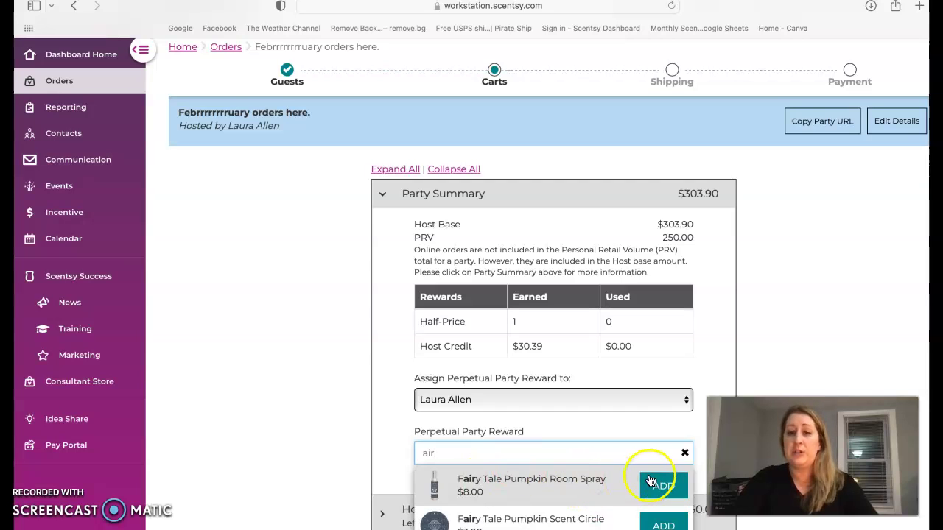
{"action": "left_click", "coordinate": [684, 453]}
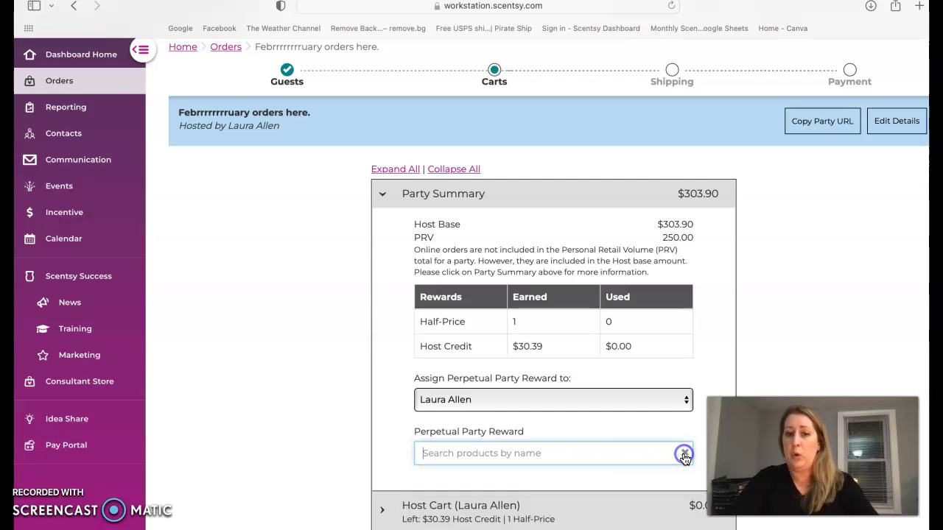
Redeem the Perpetual Party Reward on a 3 Car Bars bundle with three Aloe Water & Cucumber Scentsy Car Bars, found by searching for "bundle".
{"action": "left_click", "coordinate": [545, 454]}
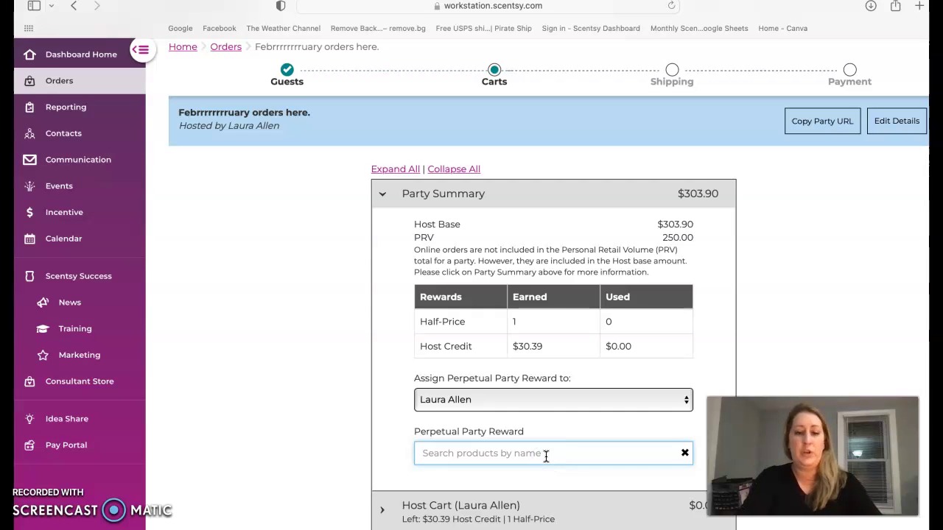
{"action": "type", "text": "bundle"}
{"action": "left_click", "coordinate": [550, 465]}
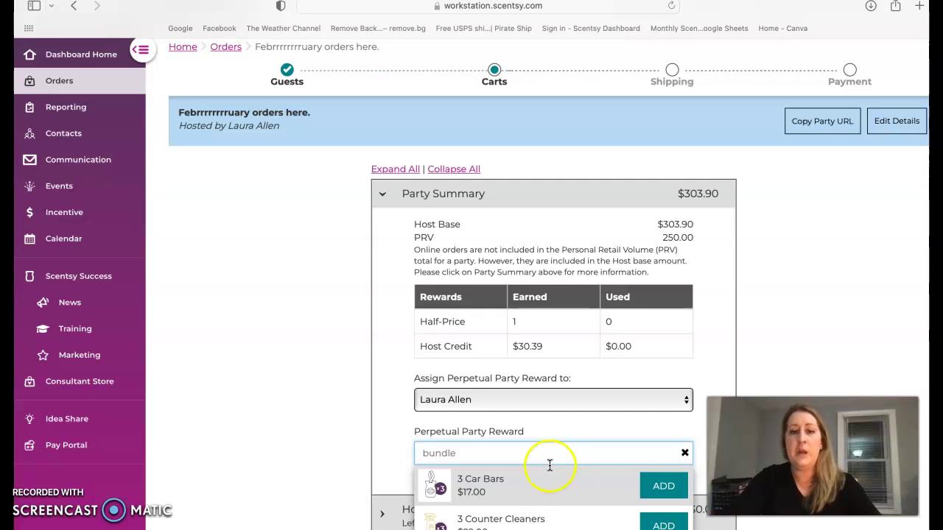
{"action": "left_click", "coordinate": [661, 487]}
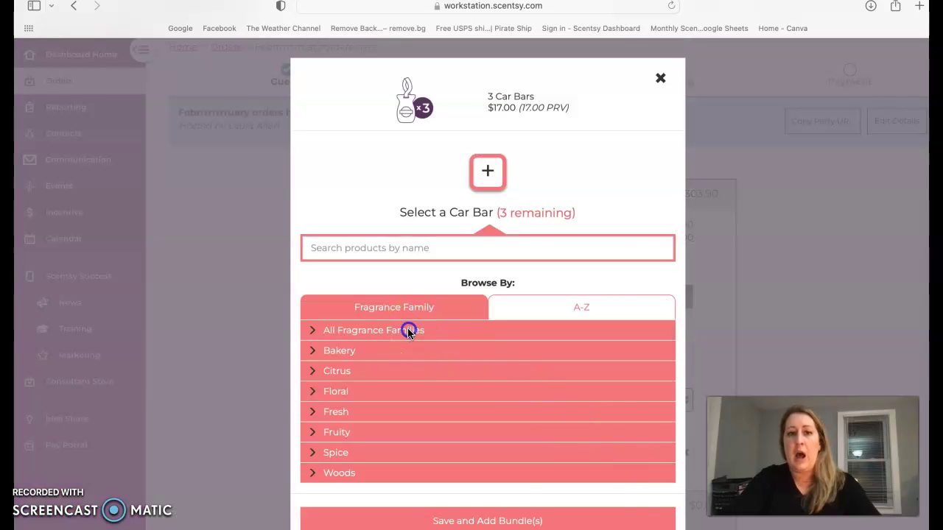
{"action": "left_click", "coordinate": [407, 328]}
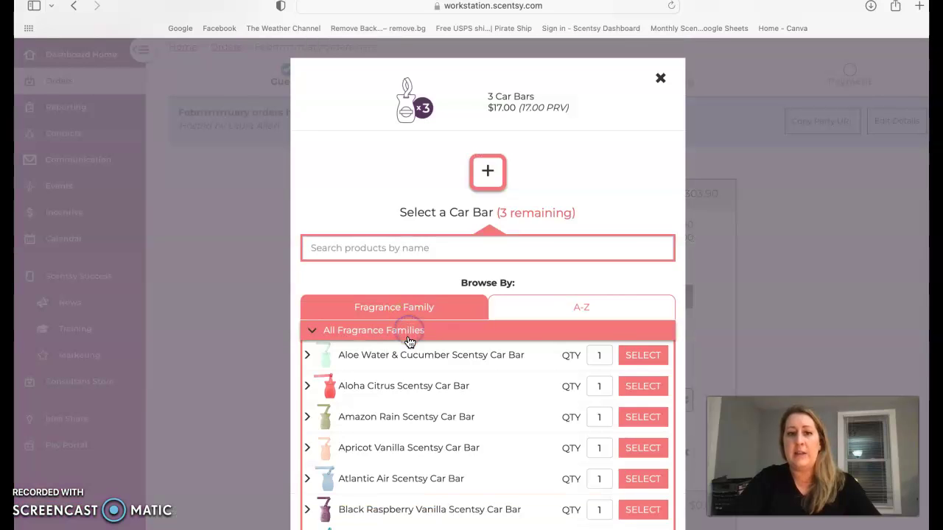
{"action": "double_click", "coordinate": [599, 355]}
{"action": "type", "text": "3"}
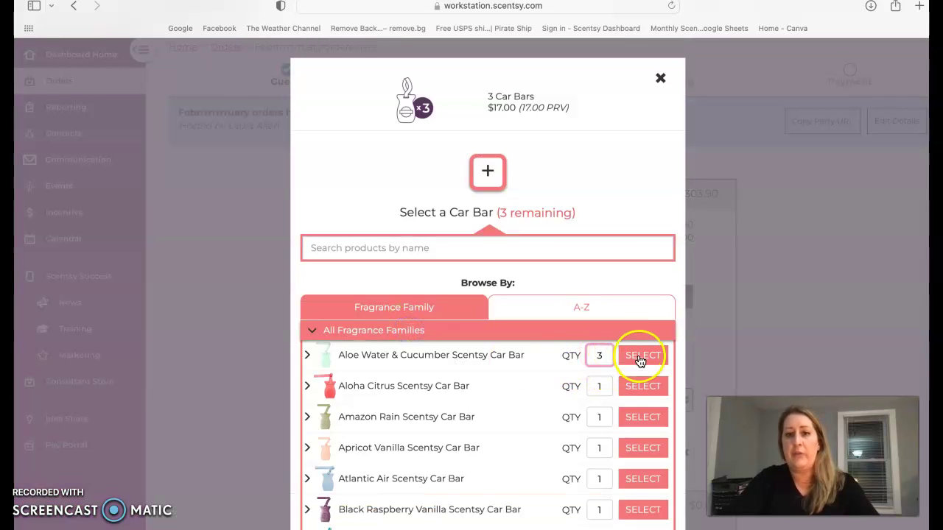
{"action": "left_click", "coordinate": [640, 357]}
{"action": "left_click", "coordinate": [524, 301]}
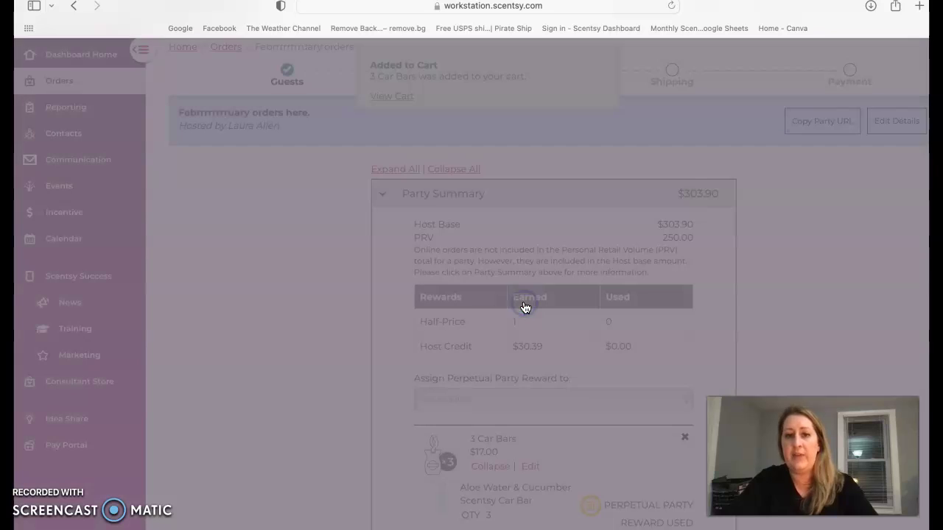
Open the Host Credit section of the host's cart and search its products for "bundle".
{"action": "scroll", "coordinate": [700, 349], "scroll_direction": "down", "scroll_amount": 5}
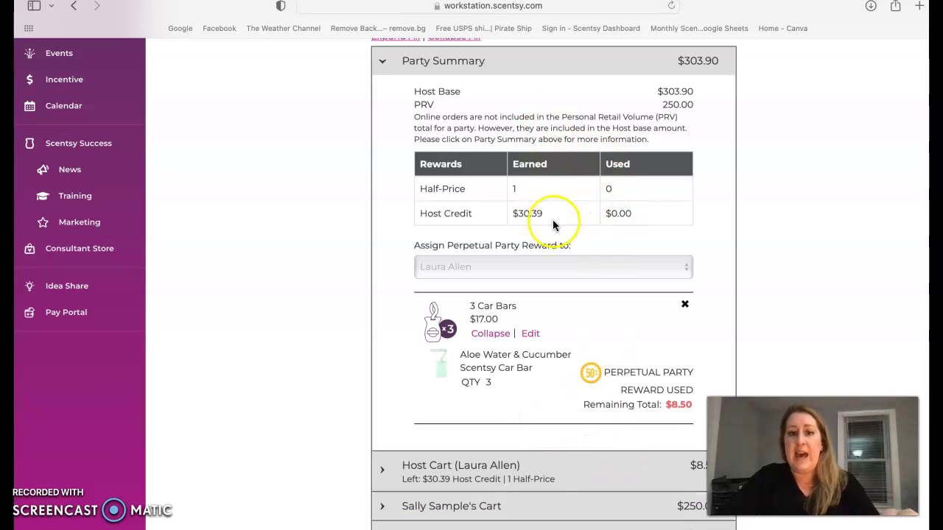
{"action": "left_click", "coordinate": [564, 472]}
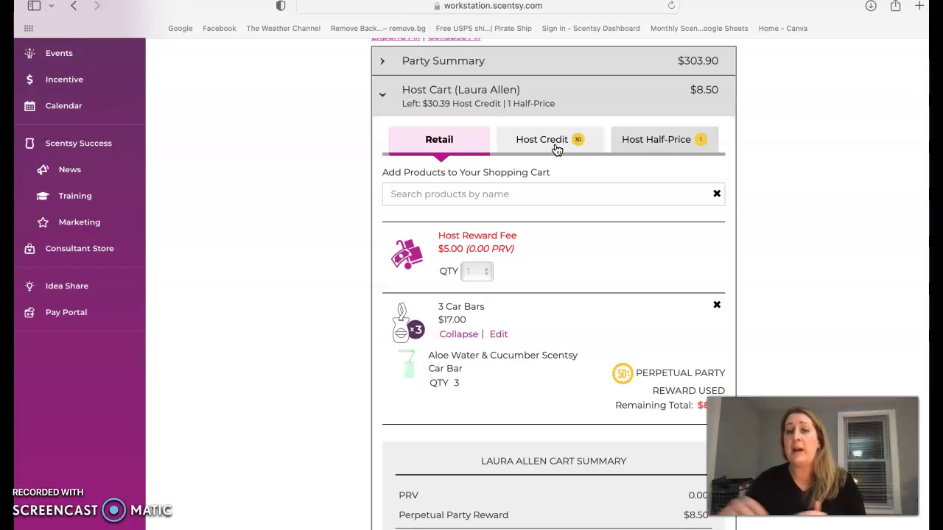
{"action": "left_click", "coordinate": [557, 150]}
{"action": "left_click", "coordinate": [554, 325]}
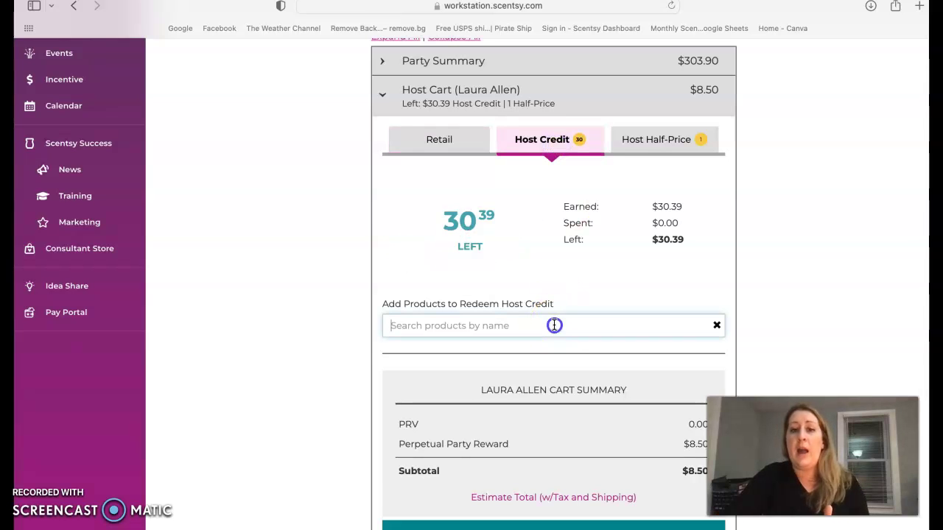
{"action": "type", "text": "bundle"}
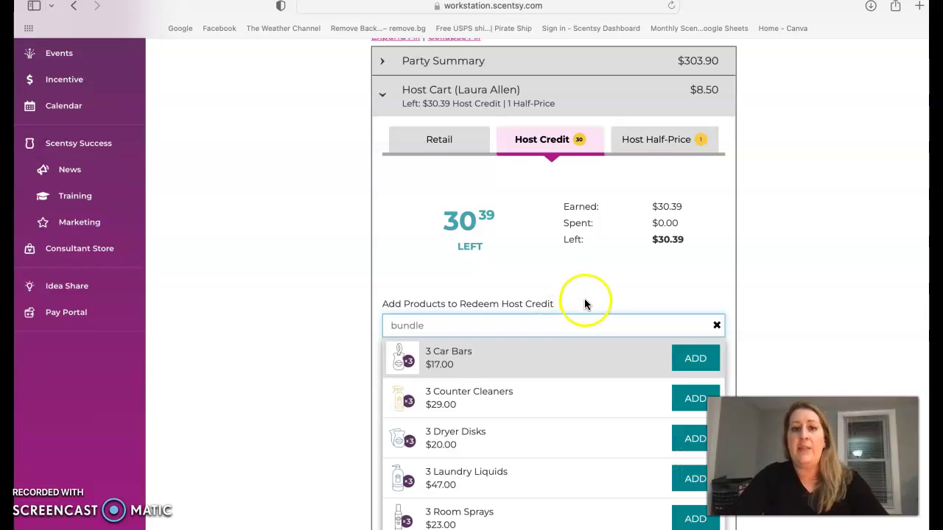
{"action": "scroll", "coordinate": [582, 391], "scroll_direction": "down", "scroll_amount": 3}
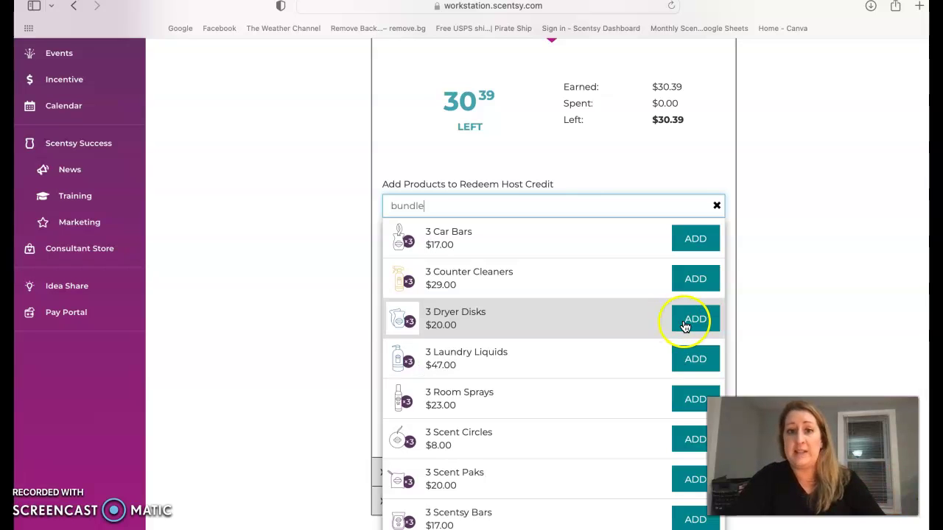
{"action": "scroll", "coordinate": [508, 417], "scroll_direction": "down", "scroll_amount": 2}
{"action": "scroll", "coordinate": [510, 417], "scroll_direction": "up", "scroll_amount": 1}
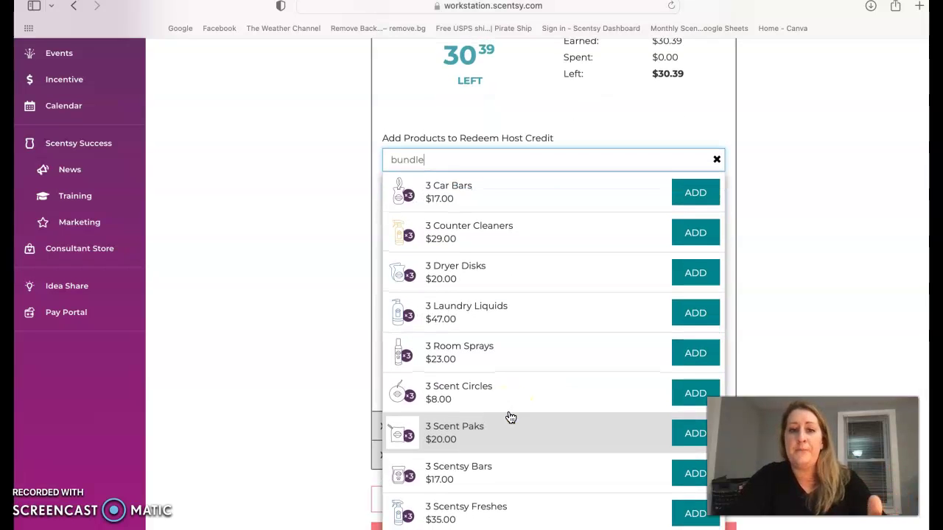
Redeem host credit on one 3 Scent Circles bundle filled with three Aloe Water & Cucumber Scent Circles.
{"action": "left_click", "coordinate": [676, 404]}
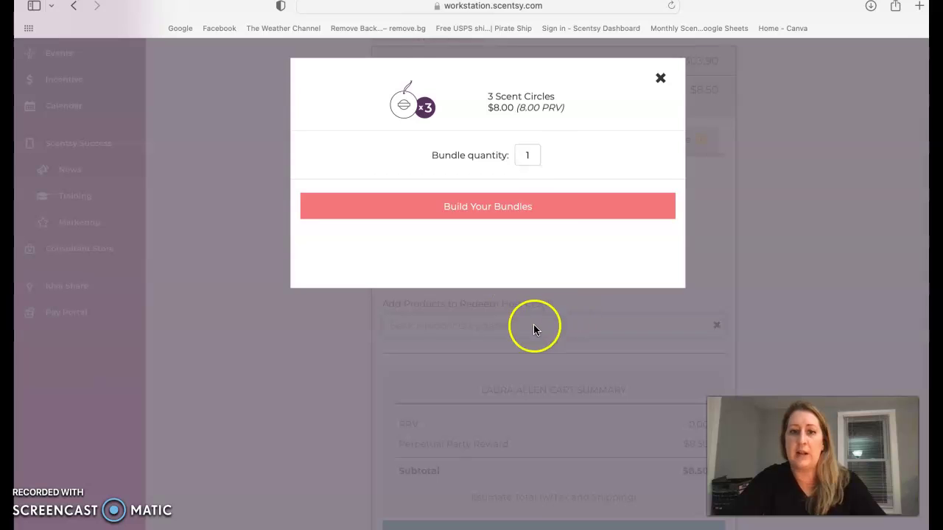
{"action": "left_click", "coordinate": [526, 210]}
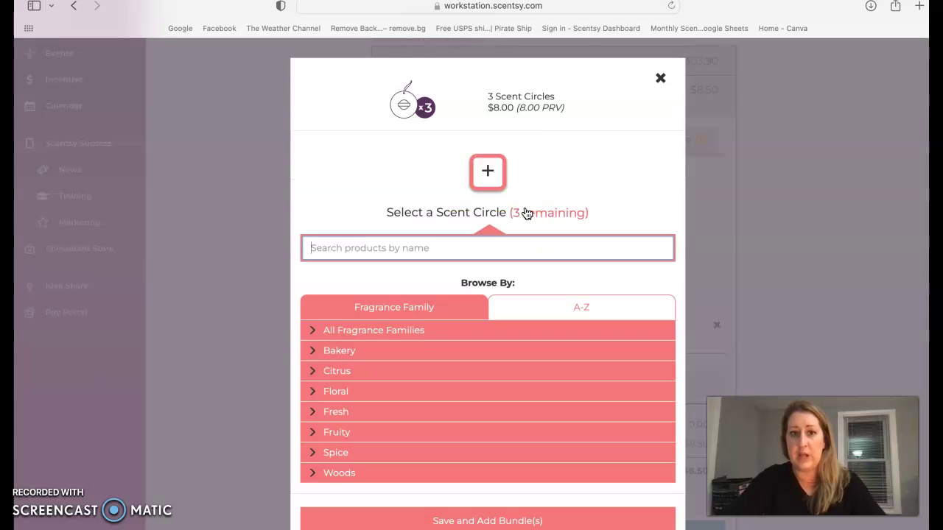
{"action": "left_click", "coordinate": [390, 330]}
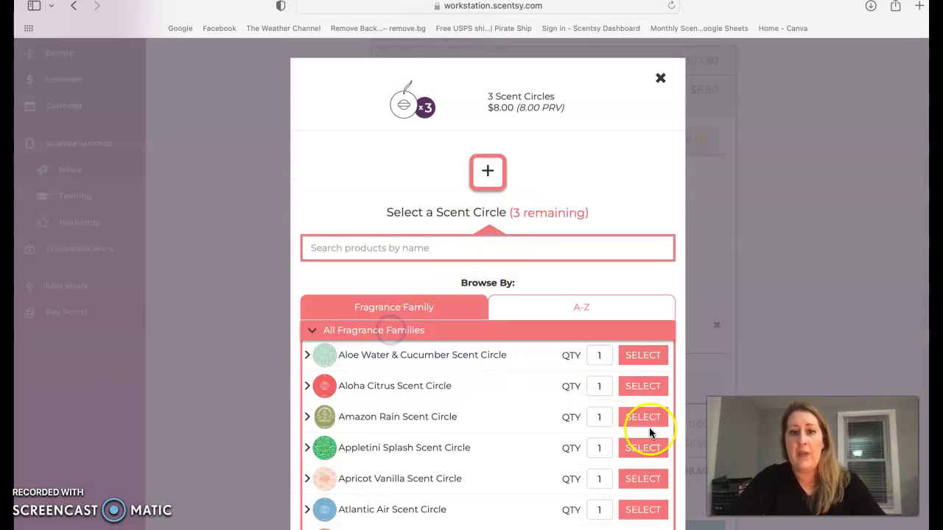
{"action": "double_click", "coordinate": [601, 355]}
{"action": "type", "text": "3"}
{"action": "left_click", "coordinate": [641, 356]}
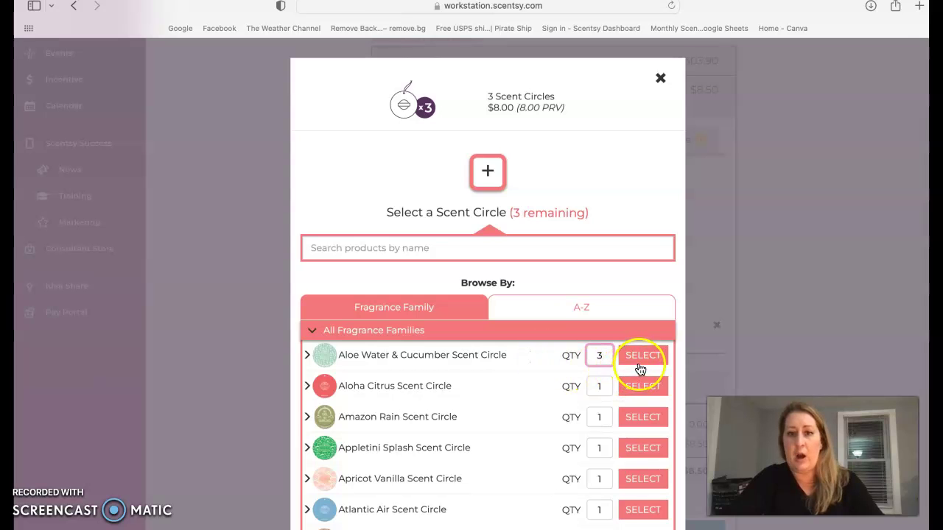
{"action": "left_click", "coordinate": [545, 300]}
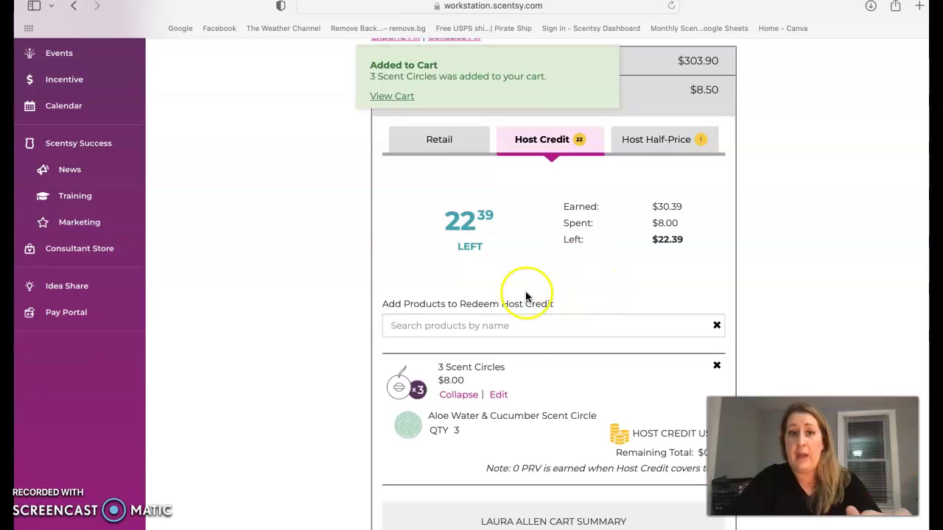
Redeem host credit on a 3 Counter Cleaners bundle with three Aloe Water & Cucumber Counter Cleans, found by searching for "bundle".
{"action": "left_click", "coordinate": [524, 325]}
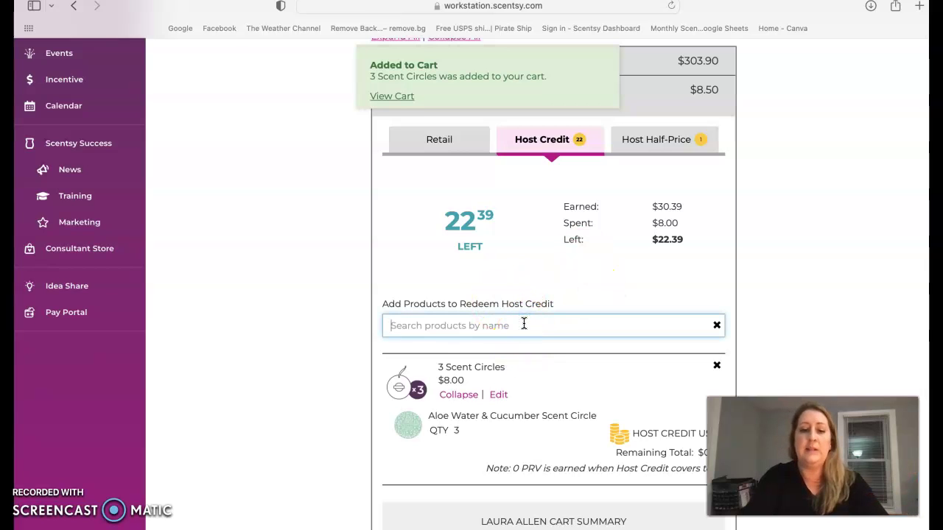
{"action": "type", "text": "bundle"}
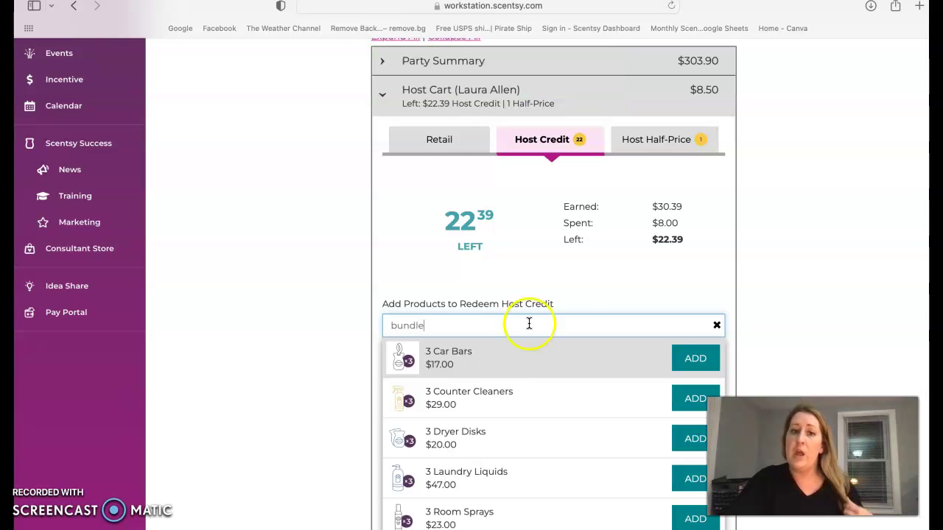
{"action": "left_click", "coordinate": [691, 398]}
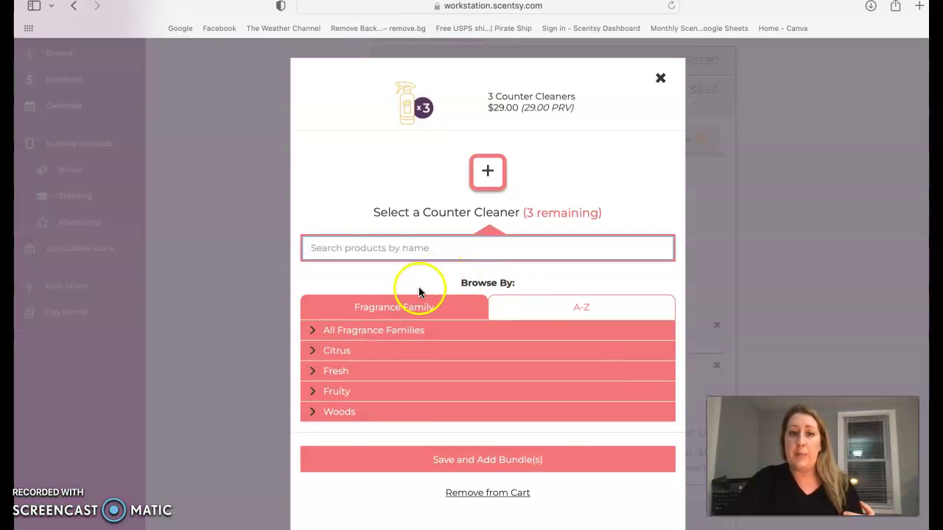
{"action": "left_click", "coordinate": [386, 332]}
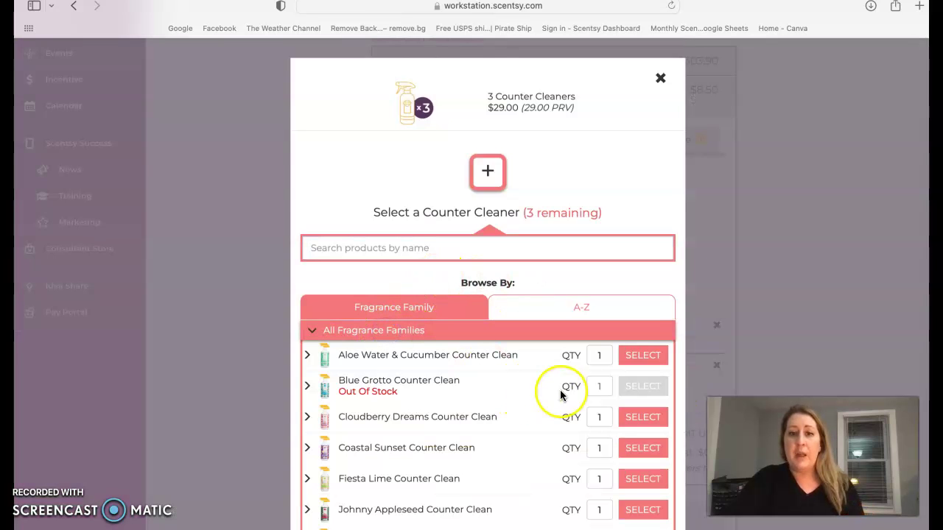
{"action": "left_click", "coordinate": [597, 356]}
{"action": "key", "text": "BackSpace"}
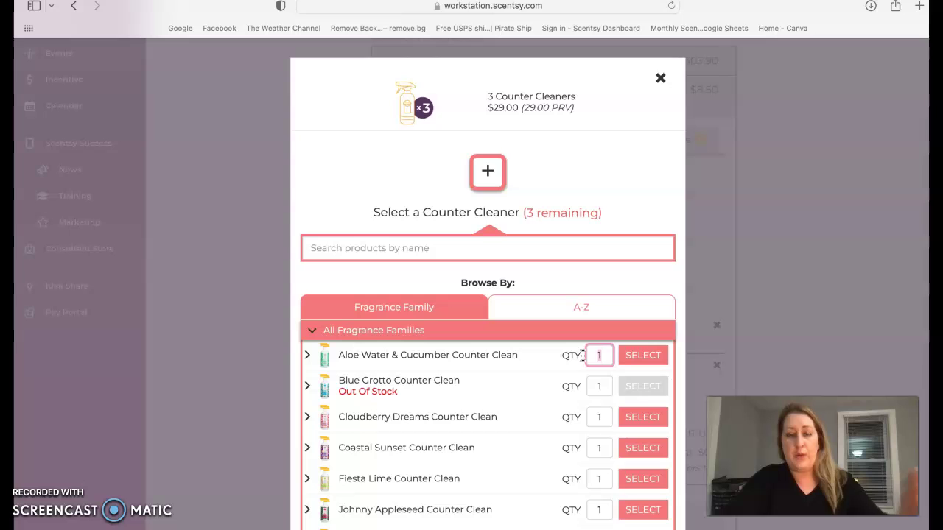
{"action": "type", "text": "3"}
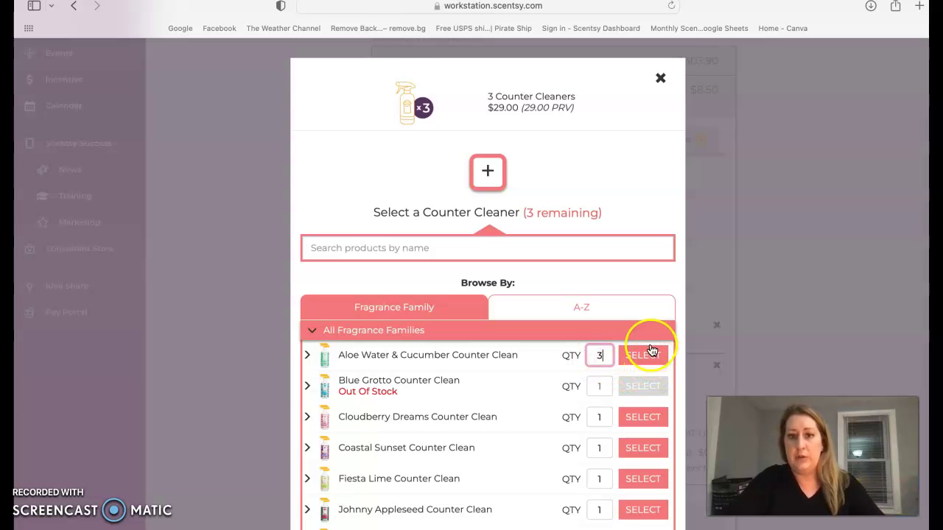
{"action": "left_click", "coordinate": [650, 359]}
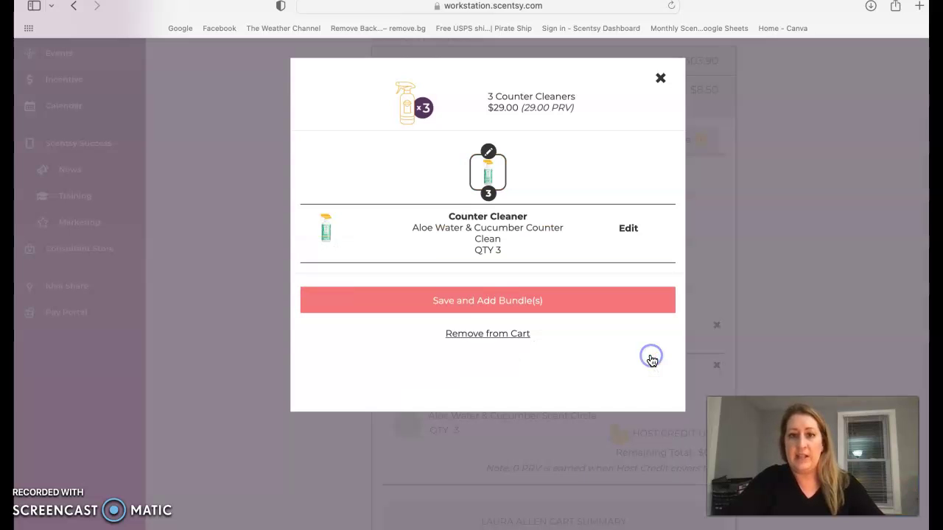
{"action": "left_click", "coordinate": [500, 300]}
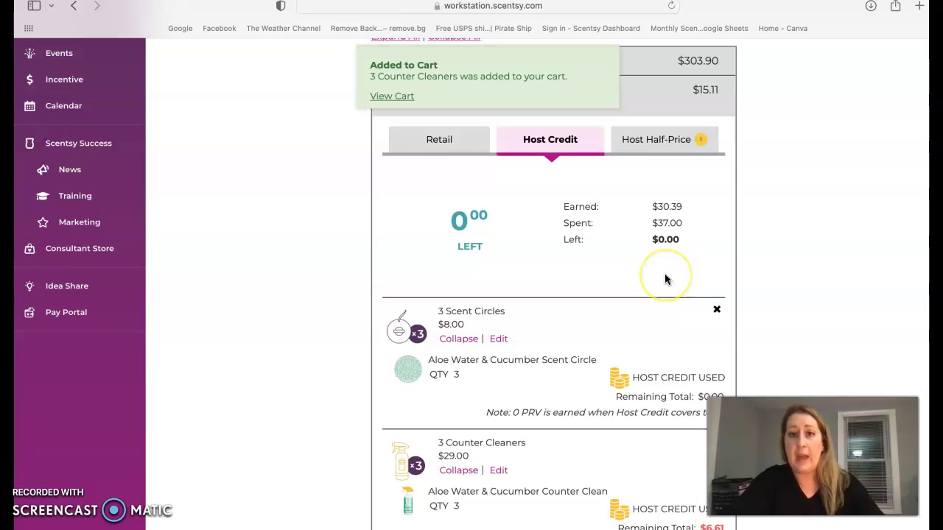
Check the host credit items' remaining totals and the host's cart summary, and open the Host Half-Price section.
{"action": "scroll", "coordinate": [664, 279], "scroll_direction": "down", "scroll_amount": 5}
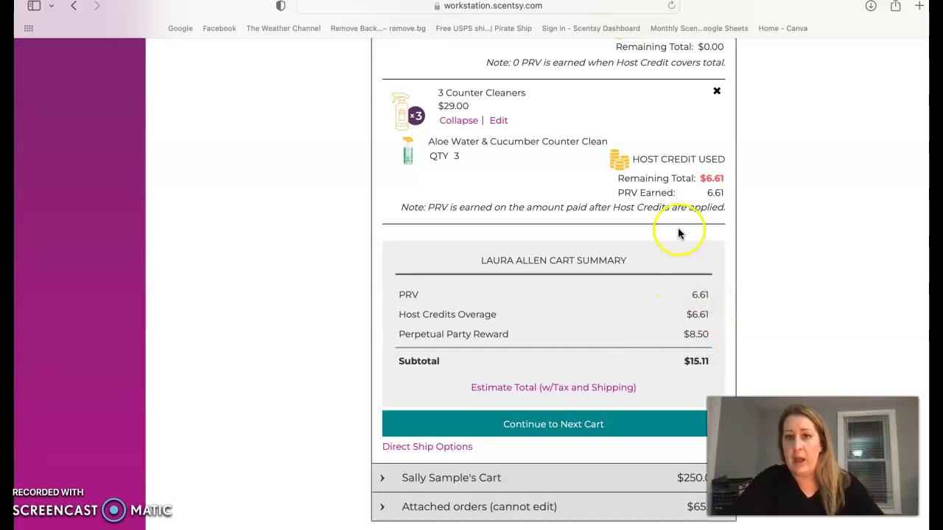
{"action": "left_click_drag", "start_coordinate": [725, 181], "coordinate": [680, 176]}
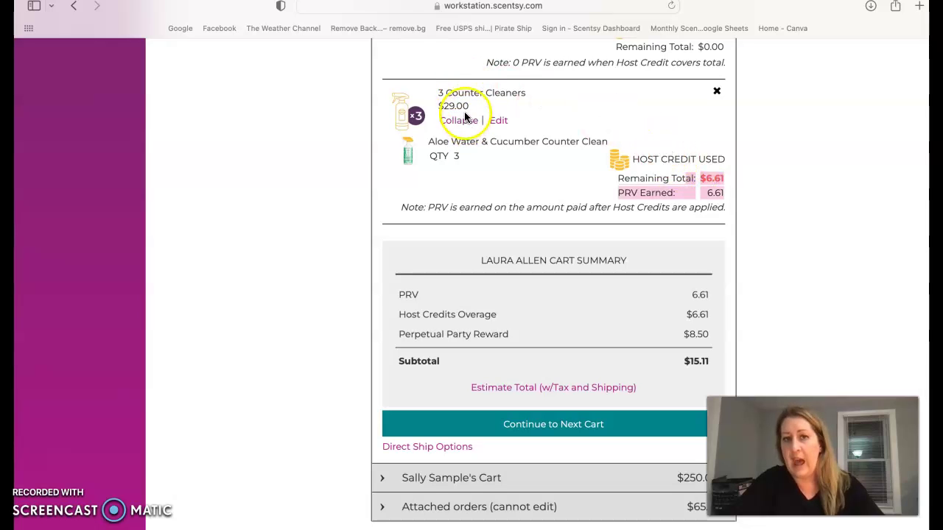
{"action": "scroll", "coordinate": [636, 198], "scroll_direction": "up", "scroll_amount": 5}
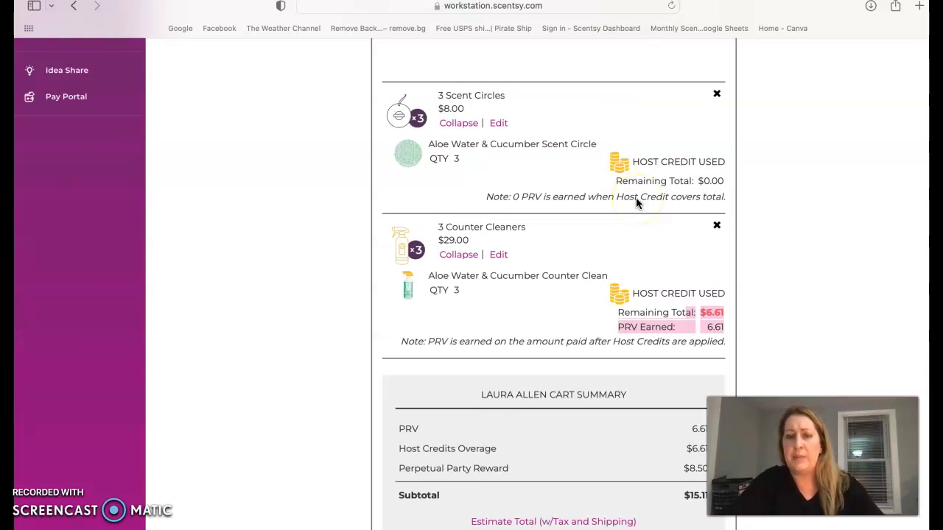
{"action": "left_click", "coordinate": [708, 283]}
{"action": "scroll", "coordinate": [708, 286], "scroll_direction": "up", "scroll_amount": 5}
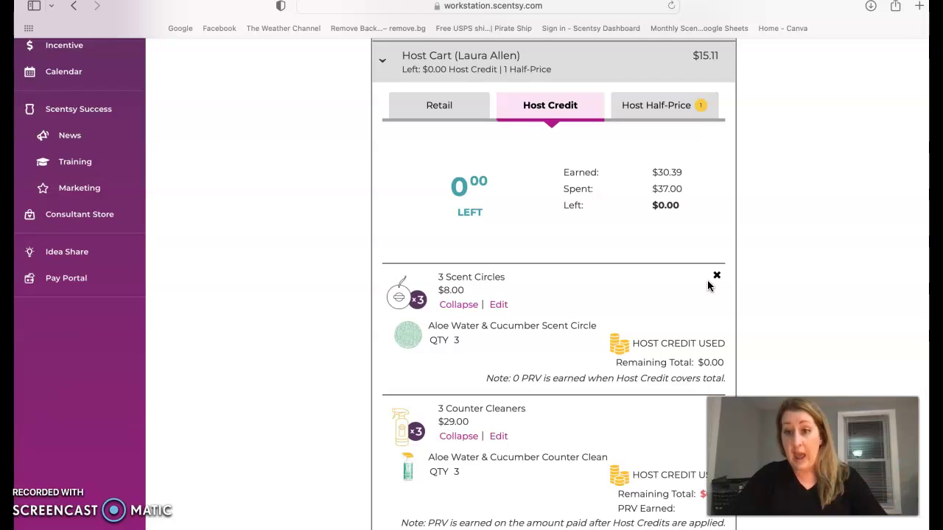
{"action": "left_click", "coordinate": [645, 120]}
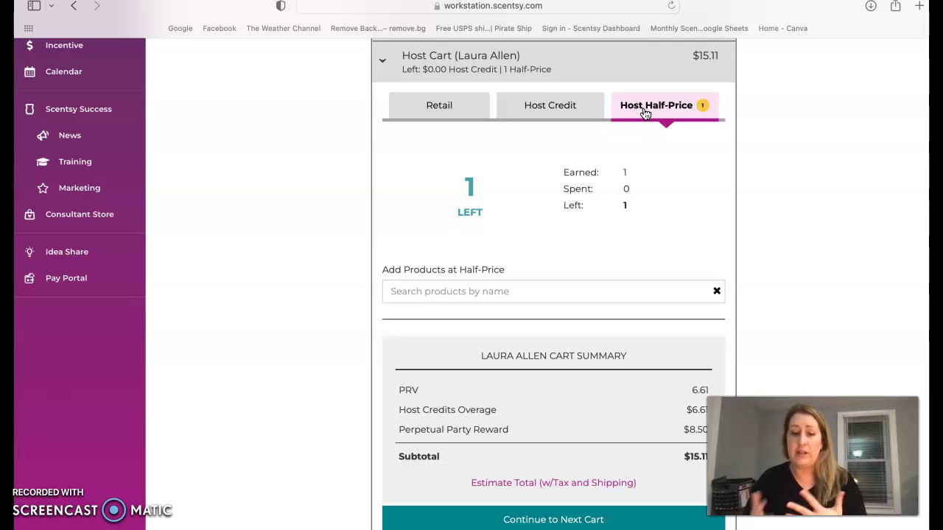
Search the half-price products for "bundle" and clear the search.
{"action": "left_click", "coordinate": [463, 298]}
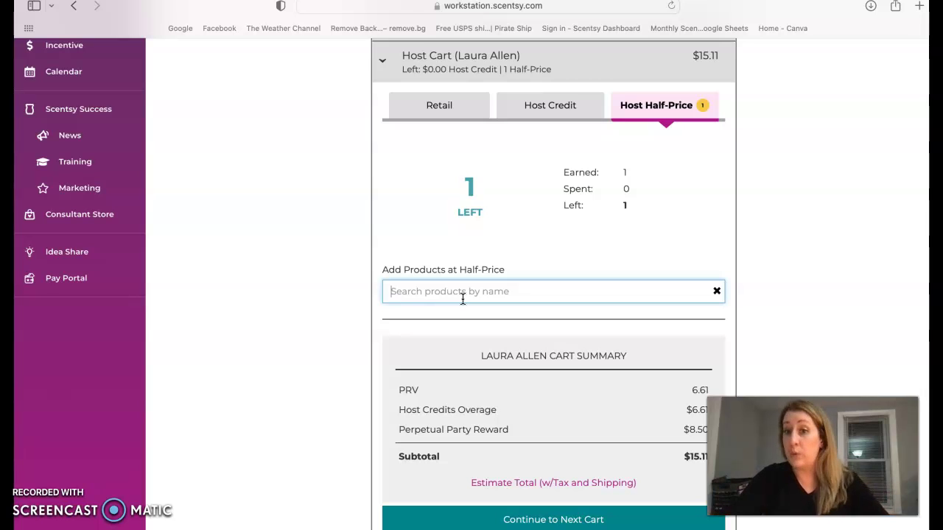
{"action": "left_click", "coordinate": [496, 293]}
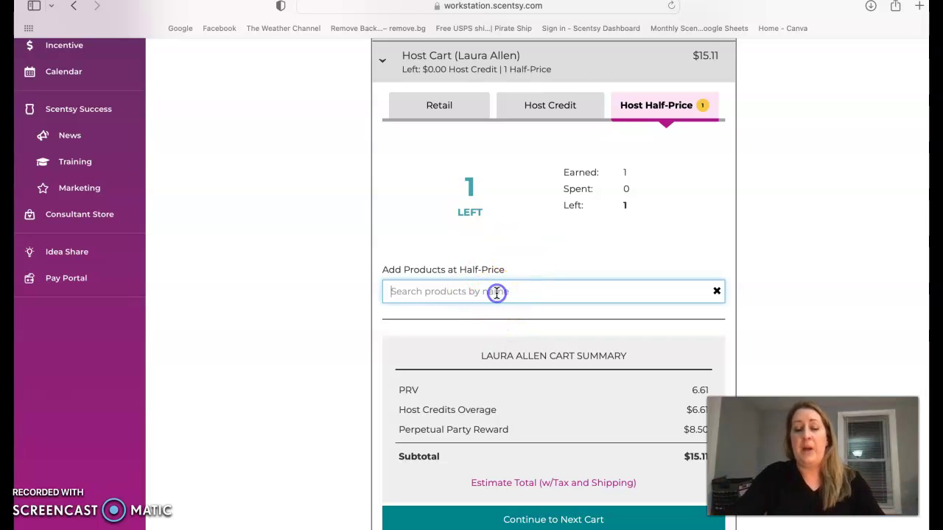
{"action": "type", "text": "bucke"}
{"action": "key", "text": "BackSpace"}
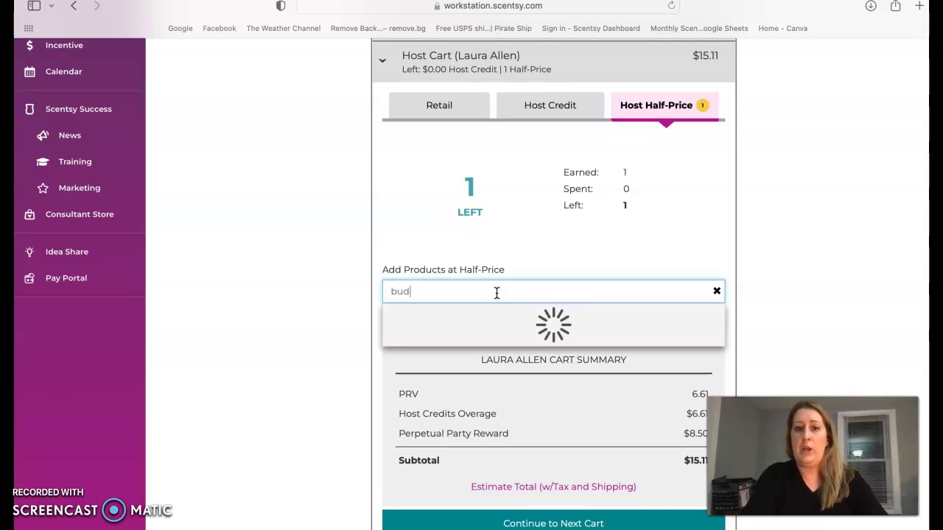
{"action": "key", "text": "BackSpace"}
{"action": "key", "text": "BackSpace"}
{"action": "type", "text": "nny"}
{"action": "key", "text": "BackSpace"}
{"action": "key", "text": "BackSpace"}
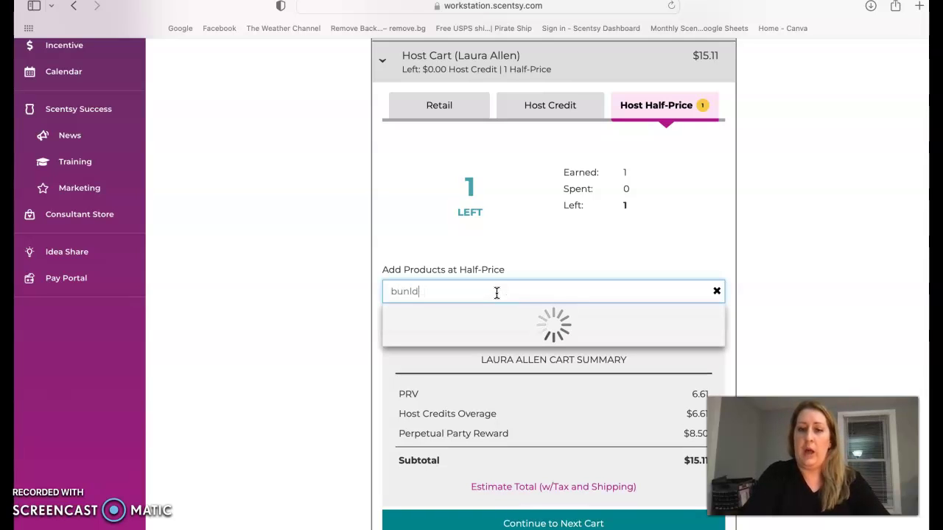
{"action": "key", "text": "BackSpace"}
{"action": "type", "text": "ndle"}
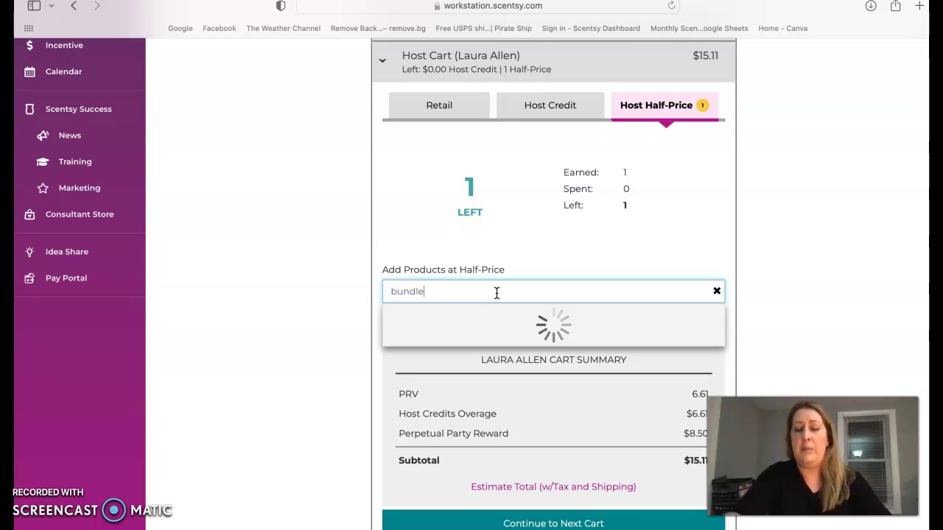
{"action": "key", "text": "BackSpace"}
{"action": "key", "text": "BackSpace"}
{"action": "key", "text": "BackSpace"}
{"action": "key", "text": "BackSpace"}
{"action": "key", "text": "BackSpace"}
{"action": "key", "text": "BackSpace"}
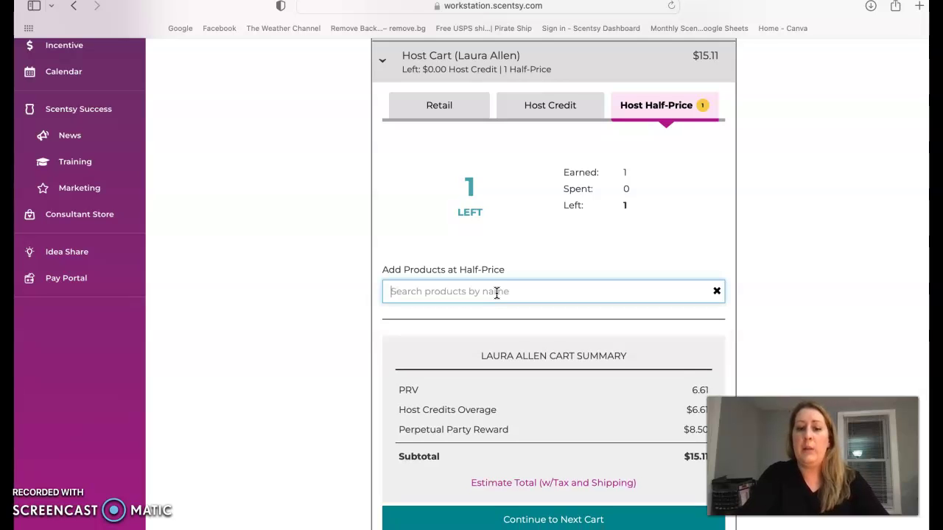
Redeem the half-price reward on a 3 Scentsy Pods bundle with three Aloe Water & Cucumber Scentsy Pod Twin Packs, found by searching for "pods".
{"action": "type", "text": "pods"}
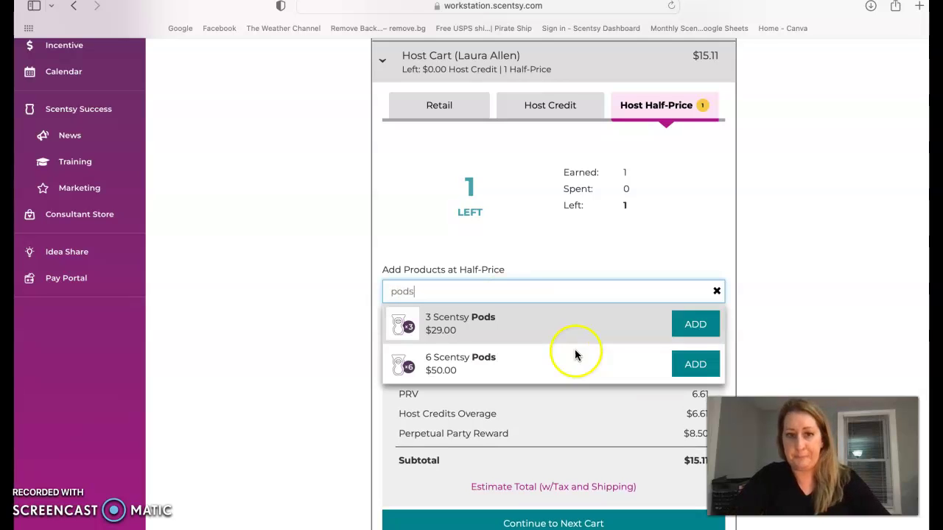
{"action": "left_click", "coordinate": [678, 325]}
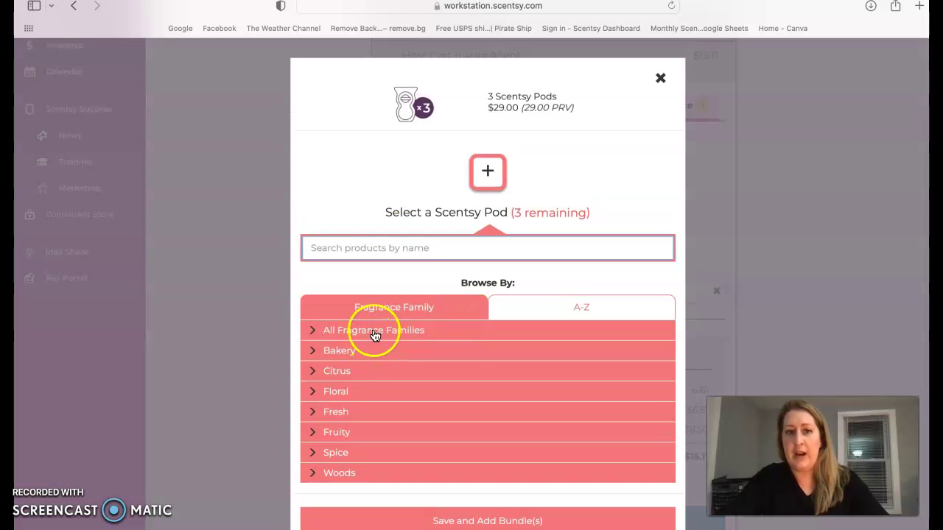
{"action": "left_click", "coordinate": [374, 332]}
{"action": "left_click", "coordinate": [600, 355]}
{"action": "key", "text": "BackSpace"}
{"action": "type", "text": "3"}
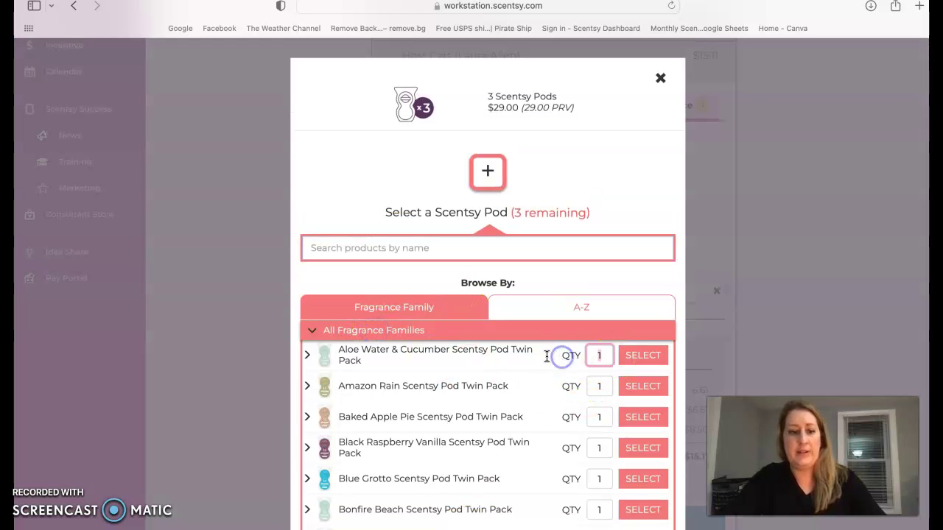
{"action": "left_click", "coordinate": [637, 355]}
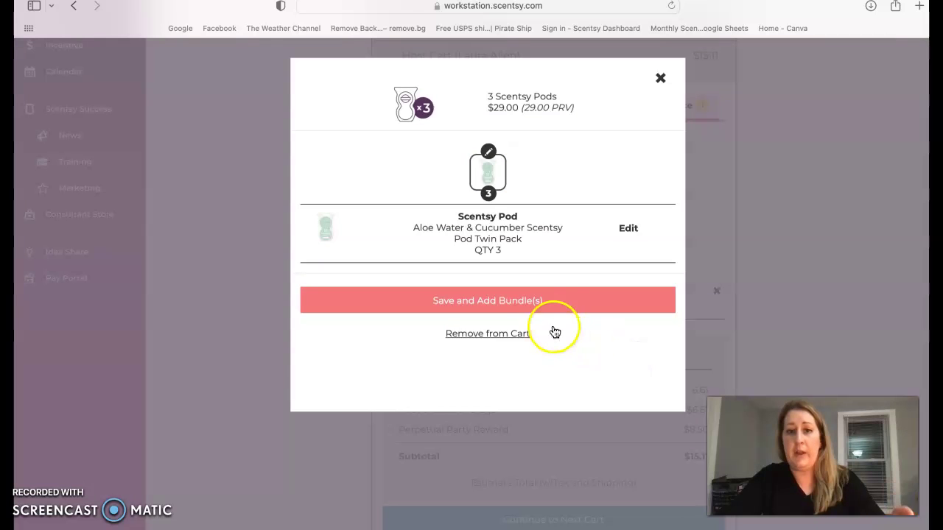
{"action": "left_click", "coordinate": [543, 301]}
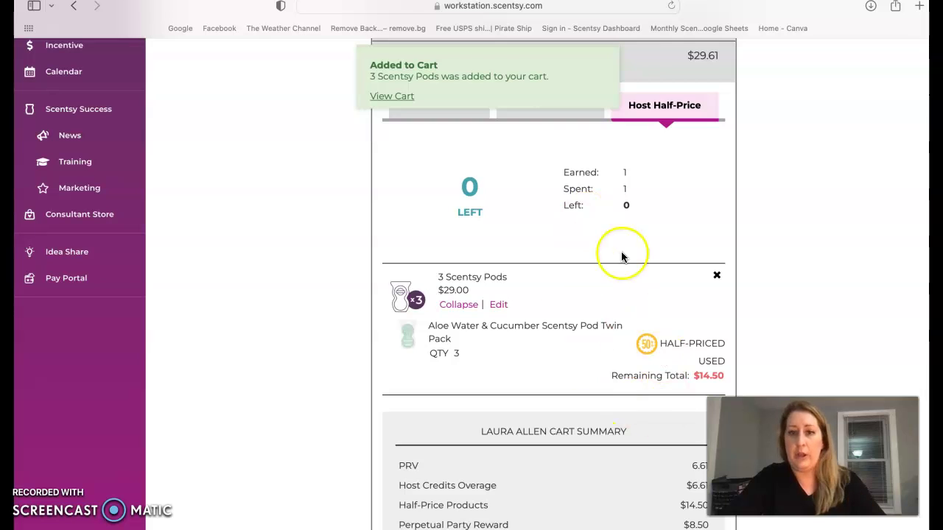
Review the half-price item and the host's cart summary, switch to the Retail section and collapse the host's cart.
{"action": "scroll", "coordinate": [639, 304], "scroll_direction": "up", "scroll_amount": 3}
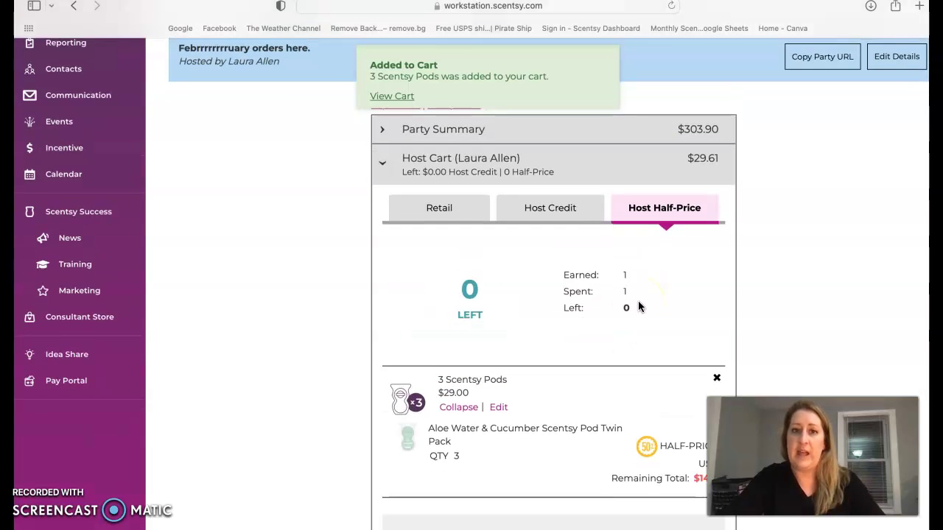
{"action": "scroll", "coordinate": [638, 304], "scroll_direction": "down", "scroll_amount": 1}
{"action": "scroll", "coordinate": [639, 306], "scroll_direction": "down", "scroll_amount": 5}
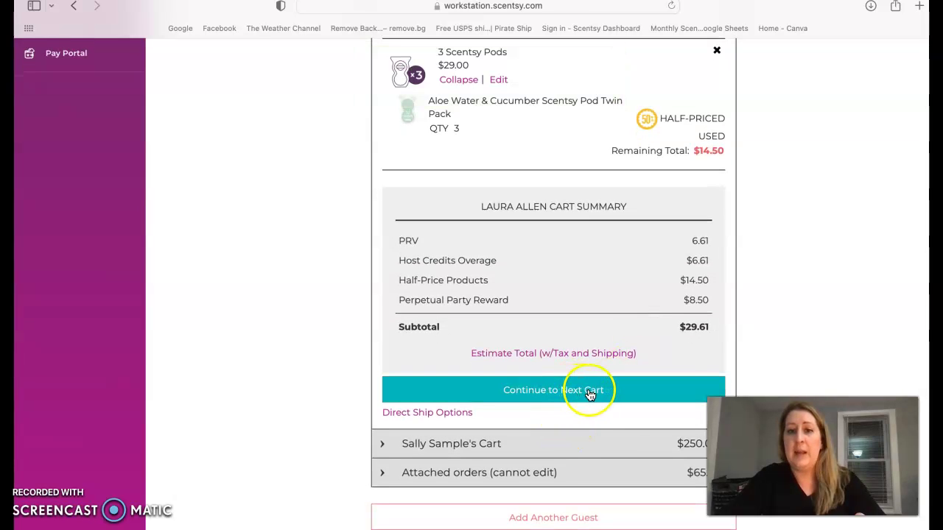
{"action": "scroll", "coordinate": [779, 183], "scroll_direction": "up", "scroll_amount": 5}
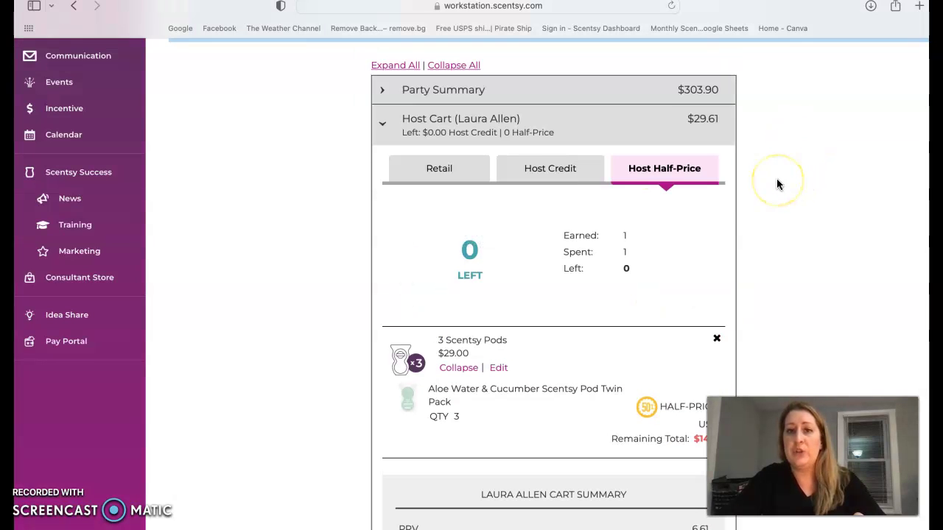
{"action": "left_click", "coordinate": [458, 165]}
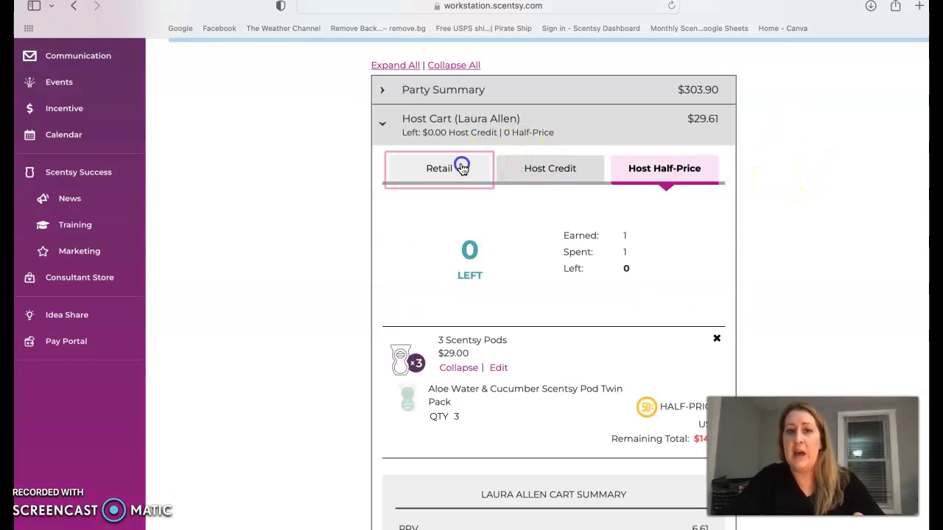
{"action": "left_click", "coordinate": [550, 110]}
Expand the Party Summary and review the earned and used rewards and the Perpetual Party Reward item.
{"action": "left_click", "coordinate": [543, 258]}
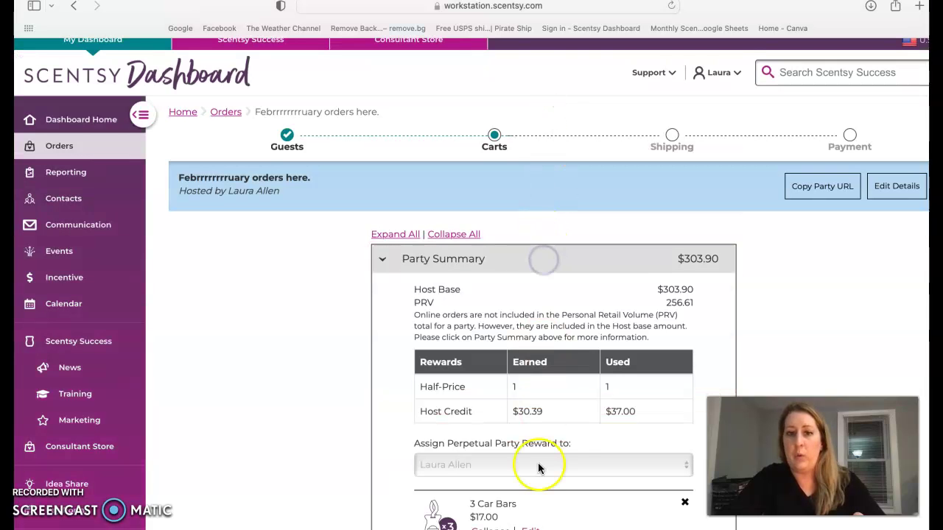
{"action": "scroll", "coordinate": [538, 475], "scroll_direction": "down", "scroll_amount": 4}
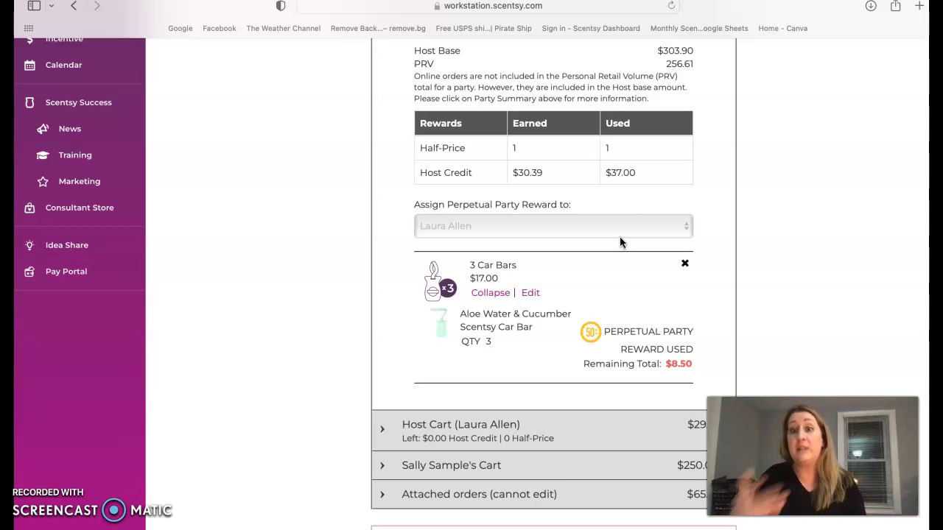
{"action": "left_click", "coordinate": [743, 190]}
{"action": "left_click", "coordinate": [773, 245]}
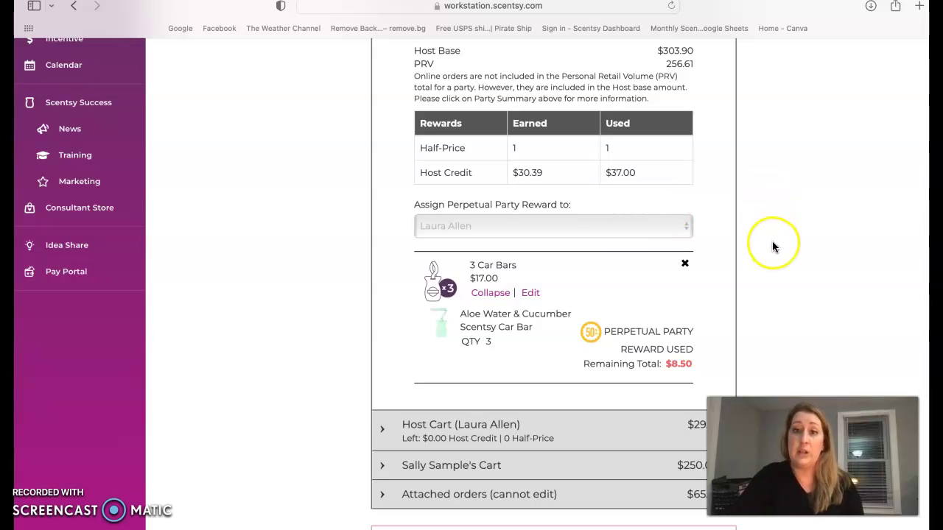
{"action": "left_click", "coordinate": [672, 151]}
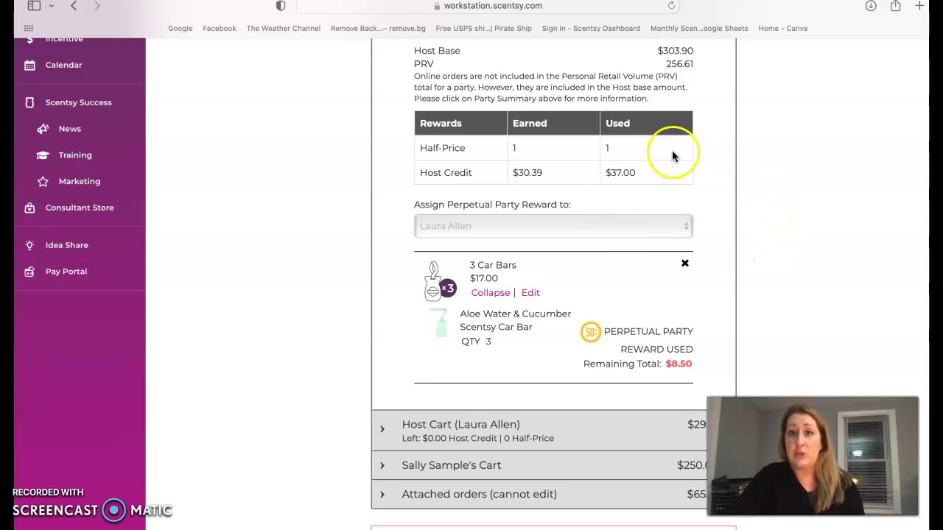
{"action": "left_click", "coordinate": [691, 186]}
{"action": "scroll", "coordinate": [690, 185], "scroll_direction": "down", "scroll_amount": 2}
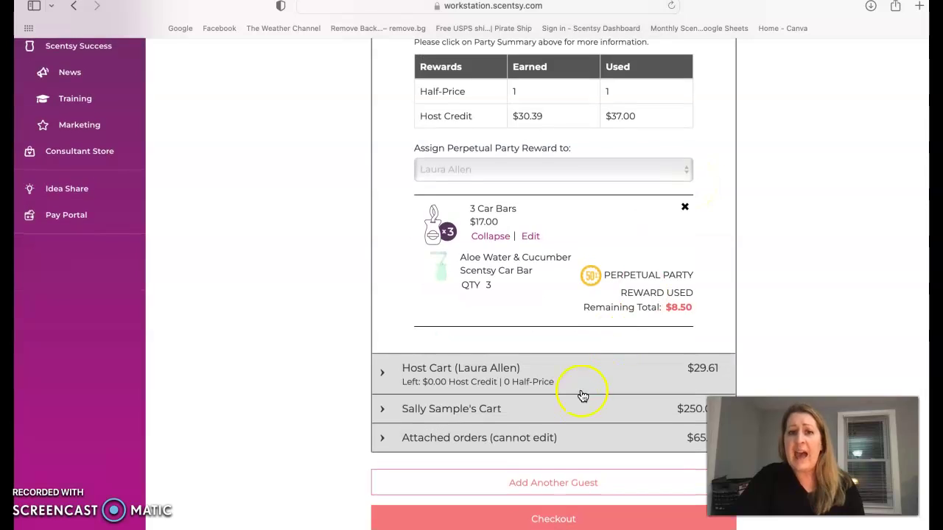
Expand the host's cart and review all the items redeemed with the rewards.
{"action": "left_click", "coordinate": [596, 371]}
{"action": "scroll", "coordinate": [598, 376], "scroll_direction": "down", "scroll_amount": 2}
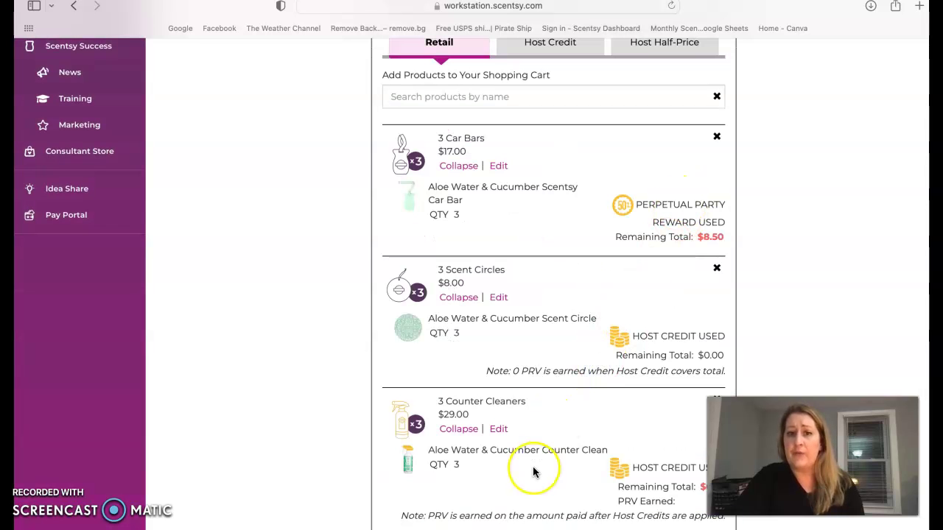
{"action": "scroll", "coordinate": [533, 466], "scroll_direction": "down", "scroll_amount": 2}
{"action": "scroll", "coordinate": [533, 470], "scroll_direction": "down", "scroll_amount": 3}
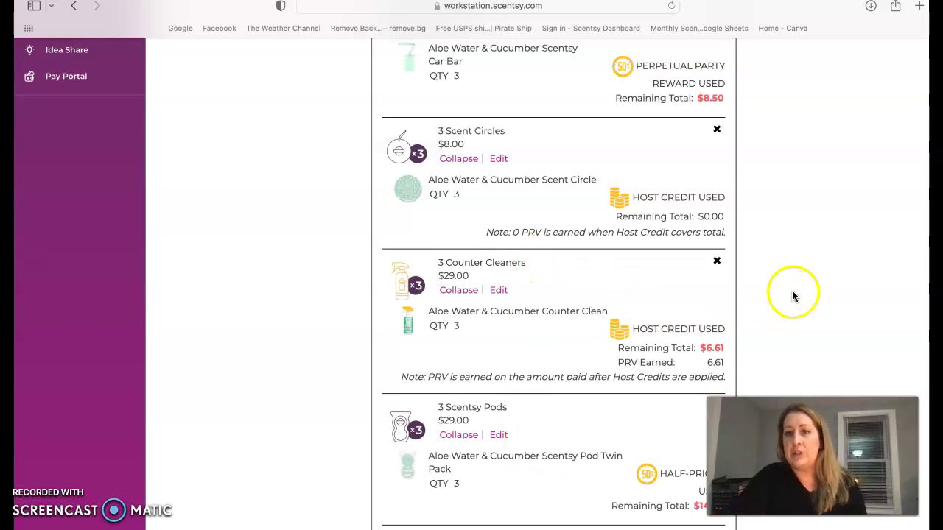
Check out the party's carts and continue to payment with Standard shipping to the host's address.
{"action": "scroll", "coordinate": [793, 295], "scroll_direction": "down", "scroll_amount": 3}
{"action": "scroll", "coordinate": [793, 295], "scroll_direction": "down", "scroll_amount": 5}
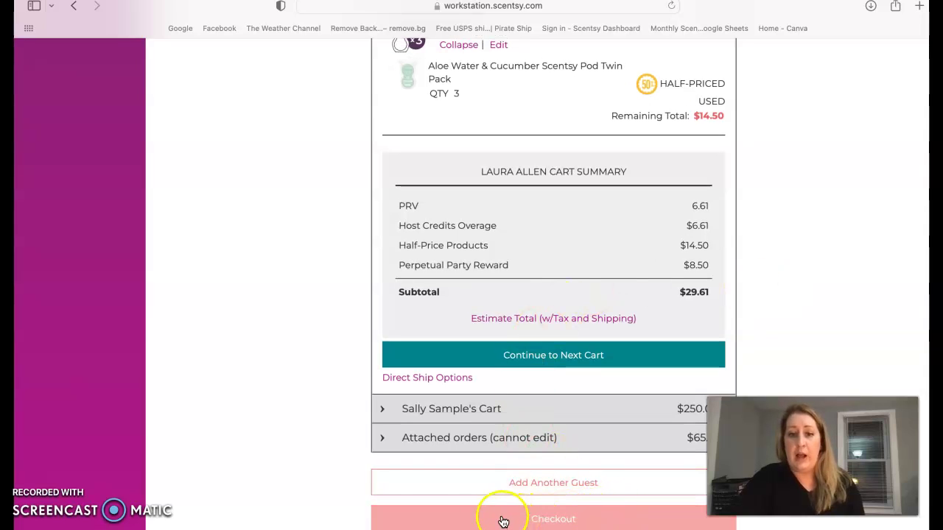
{"action": "left_click", "coordinate": [398, 517]}
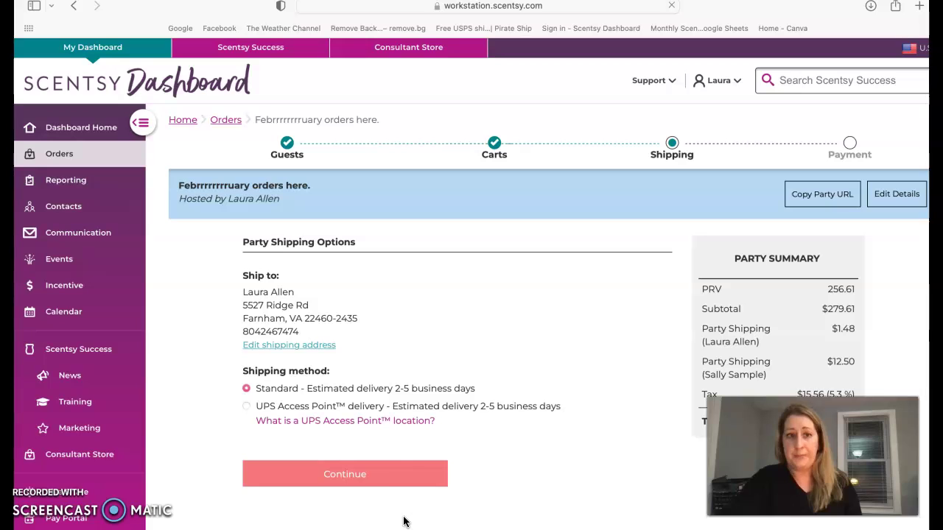
{"action": "left_click", "coordinate": [361, 474]}
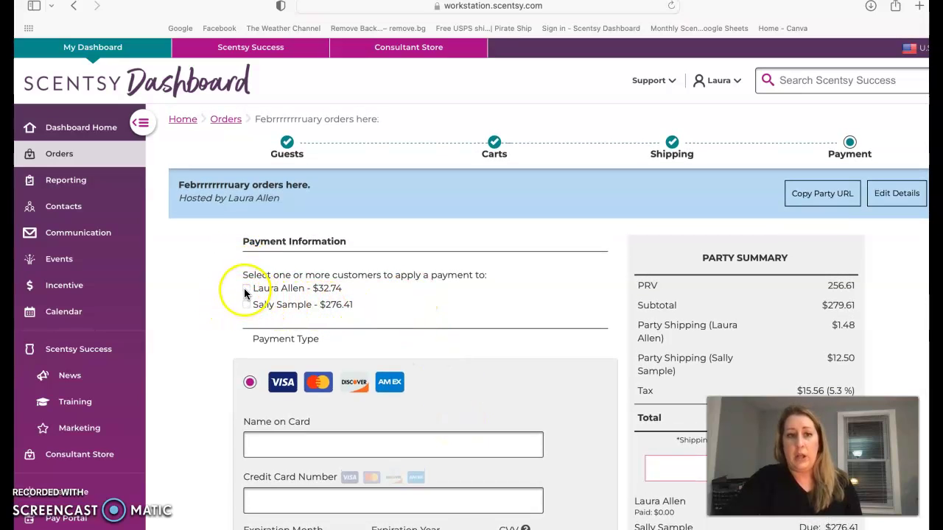
Select both the host and the guest as the customers to apply the payment to.
{"action": "left_click", "coordinate": [246, 289]}
{"action": "left_click", "coordinate": [247, 305]}
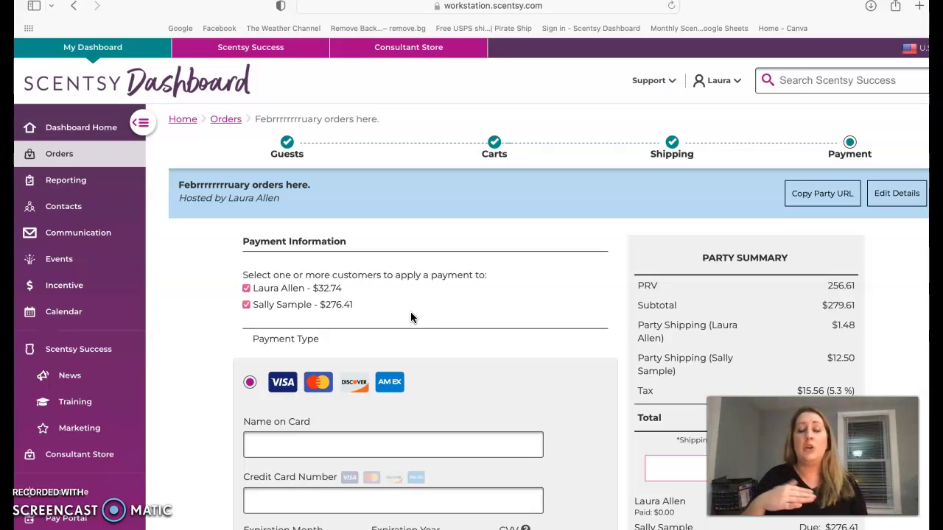
{"action": "scroll", "coordinate": [411, 313], "scroll_direction": "down", "scroll_amount": 3}
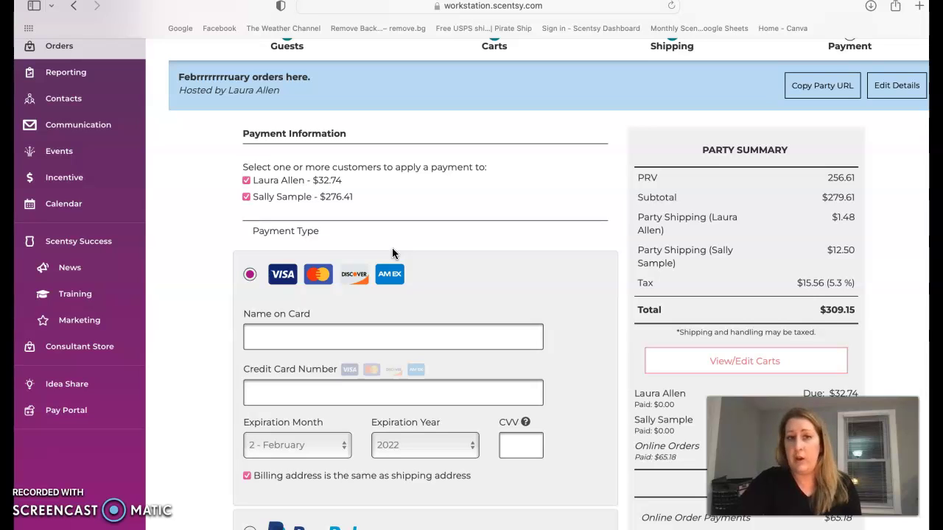
Inspect the saved card suggestions for the name on card, dismiss them and collapse the credit card form.
{"action": "left_click", "coordinate": [335, 337]}
{"action": "left_click", "coordinate": [336, 336]}
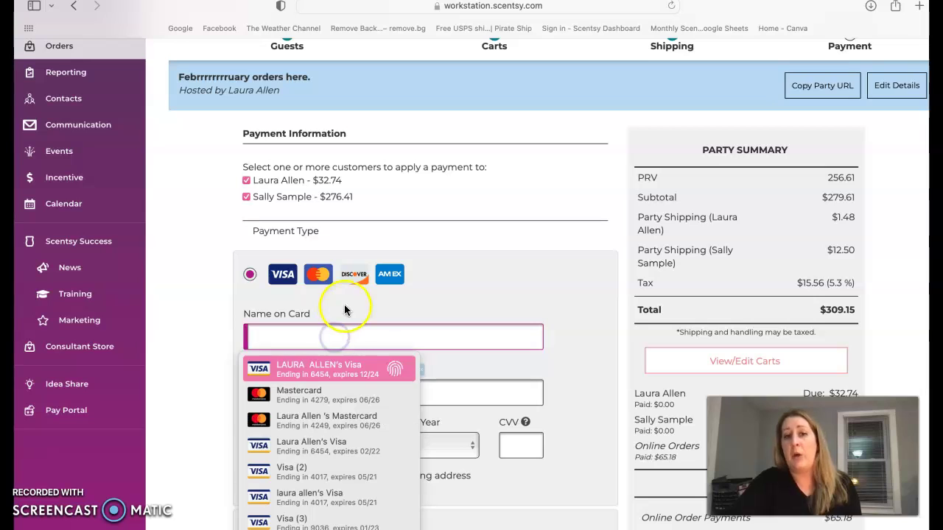
{"action": "left_click", "coordinate": [491, 285]}
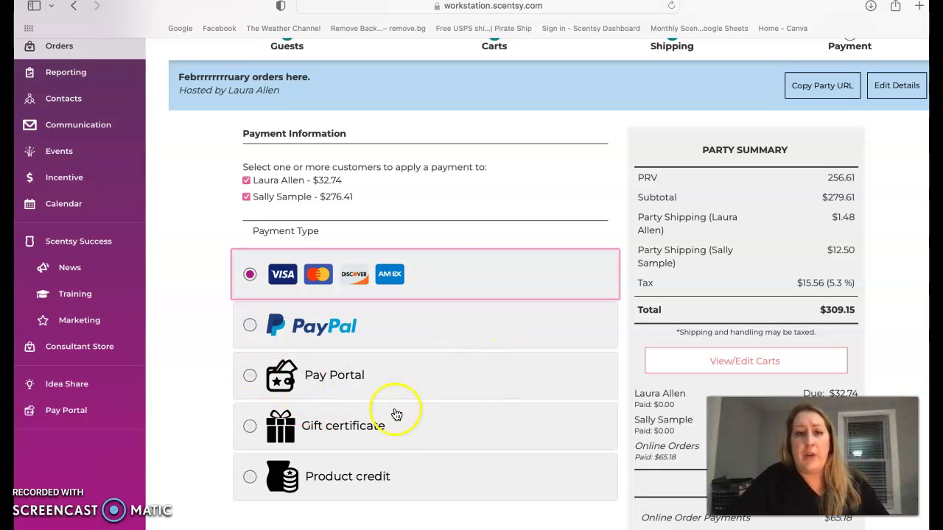
Examine the Pay Portal and Product credit payment types, including their current balances and the amount to pay.
{"action": "left_click", "coordinate": [250, 376]}
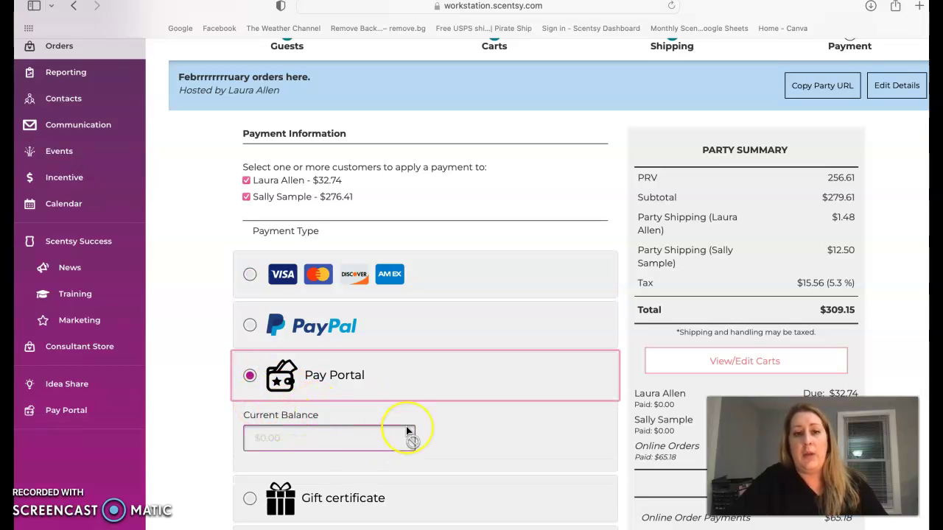
{"action": "scroll", "coordinate": [406, 427], "scroll_direction": "down", "scroll_amount": 1}
{"action": "scroll", "coordinate": [406, 431], "scroll_direction": "down", "scroll_amount": 3}
{"action": "left_click", "coordinate": [251, 437]}
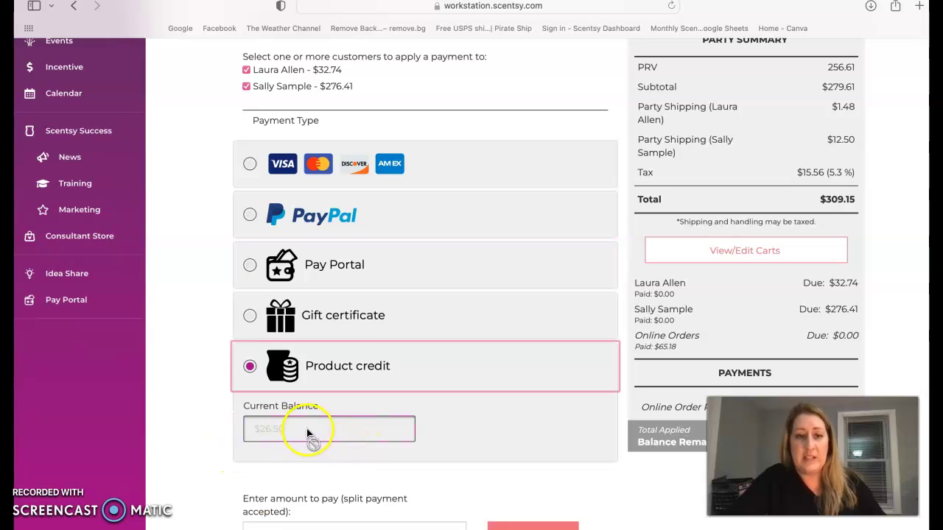
{"action": "scroll", "coordinate": [464, 451], "scroll_direction": "down", "scroll_amount": 2}
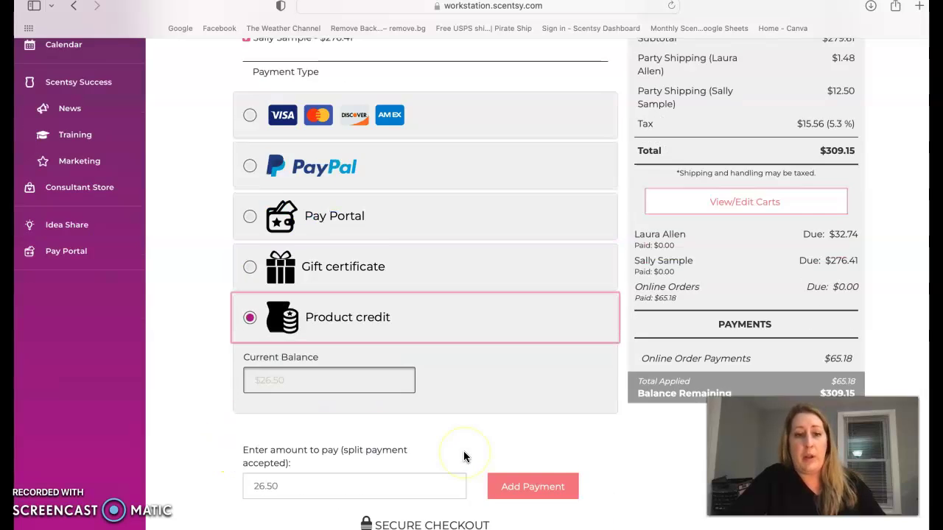
{"action": "scroll", "coordinate": [463, 456], "scroll_direction": "down", "scroll_amount": 1}
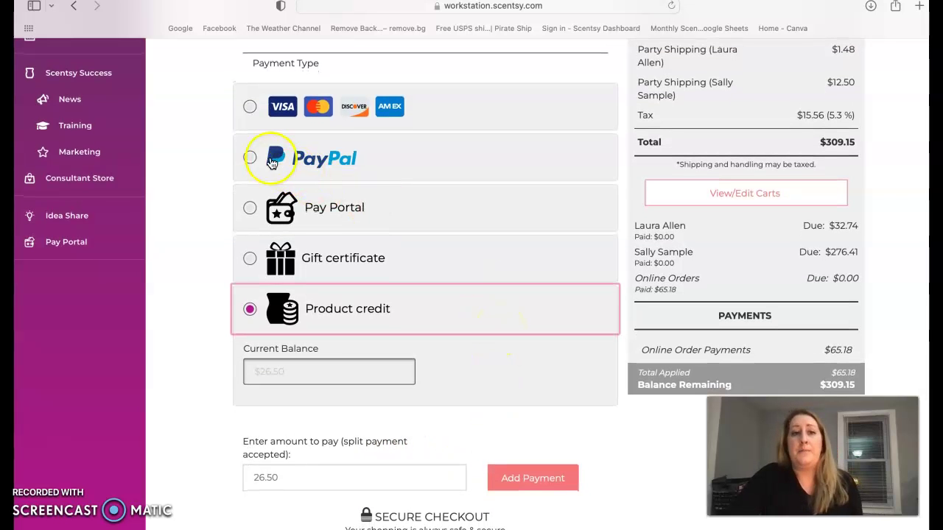
Examine the PayPal payment type and its checkout option for the selected customers.
{"action": "left_click", "coordinate": [272, 162]}
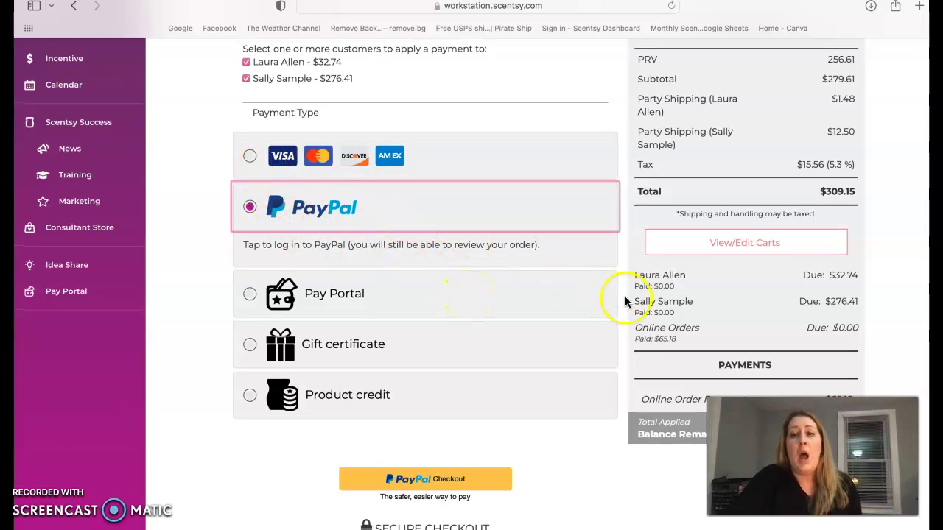
{"action": "scroll", "coordinate": [624, 296], "scroll_direction": "up", "scroll_amount": 3}
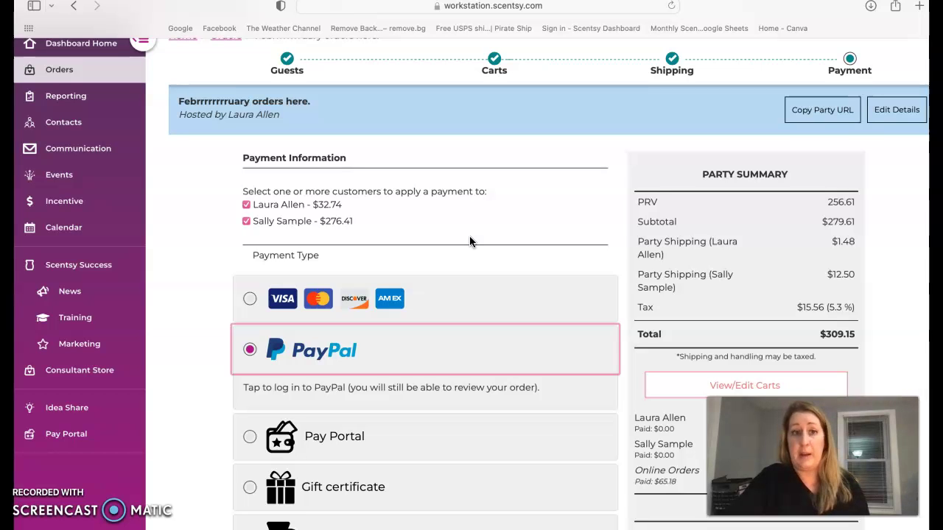
{"action": "left_click", "coordinate": [473, 350]}
{"action": "scroll", "coordinate": [479, 372], "scroll_direction": "down", "scroll_amount": 1}
{"action": "scroll", "coordinate": [480, 372], "scroll_direction": "up", "scroll_amount": 1}
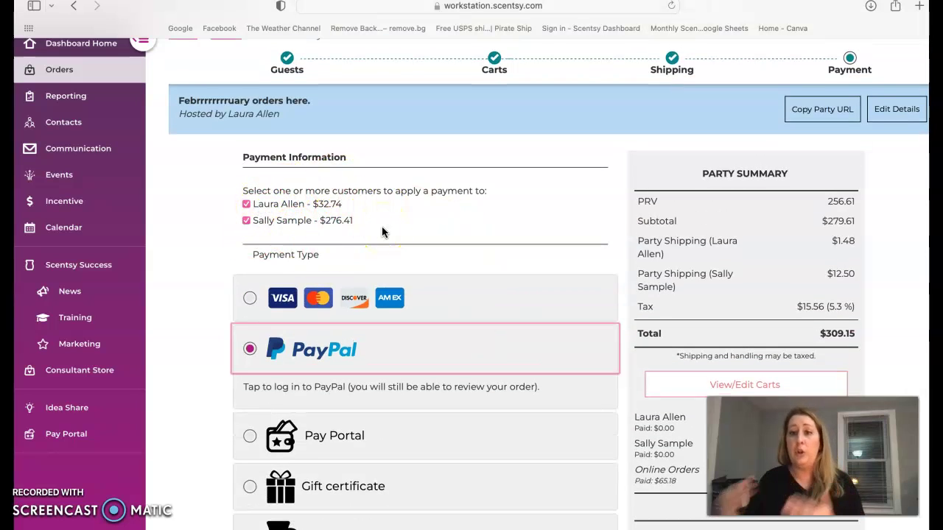
Choose credit card as the payment type and display its card entry form.
{"action": "left_click", "coordinate": [250, 298]}
{"action": "scroll", "coordinate": [535, 280], "scroll_direction": "down", "scroll_amount": 1}
{"action": "scroll", "coordinate": [536, 281], "scroll_direction": "down", "scroll_amount": 3}
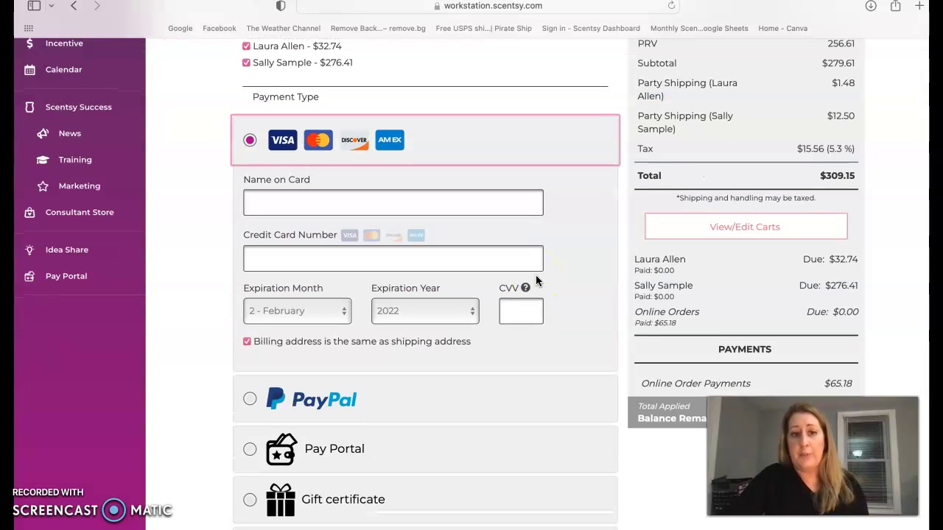
Show the separate billing address fields, then set the billing address back to the same as the shipping address.
{"action": "left_click", "coordinate": [247, 343]}
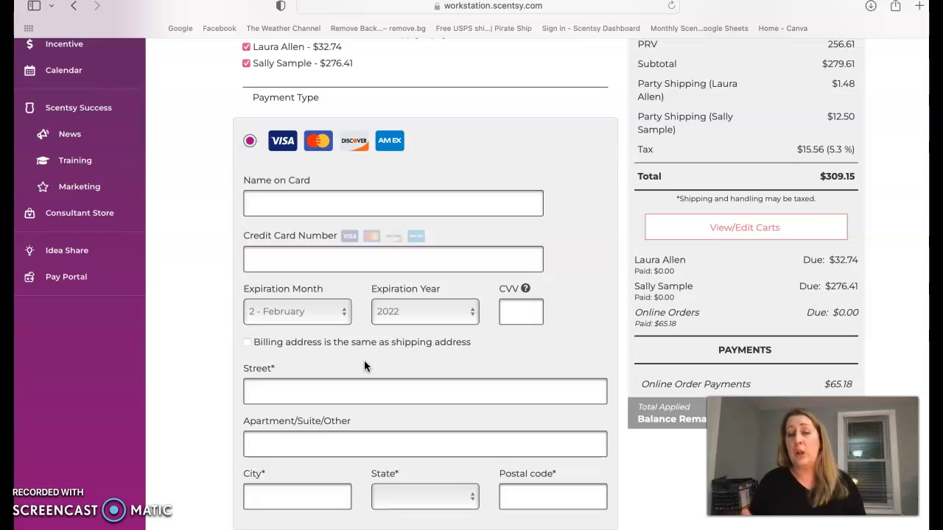
{"action": "left_click", "coordinate": [205, 368]}
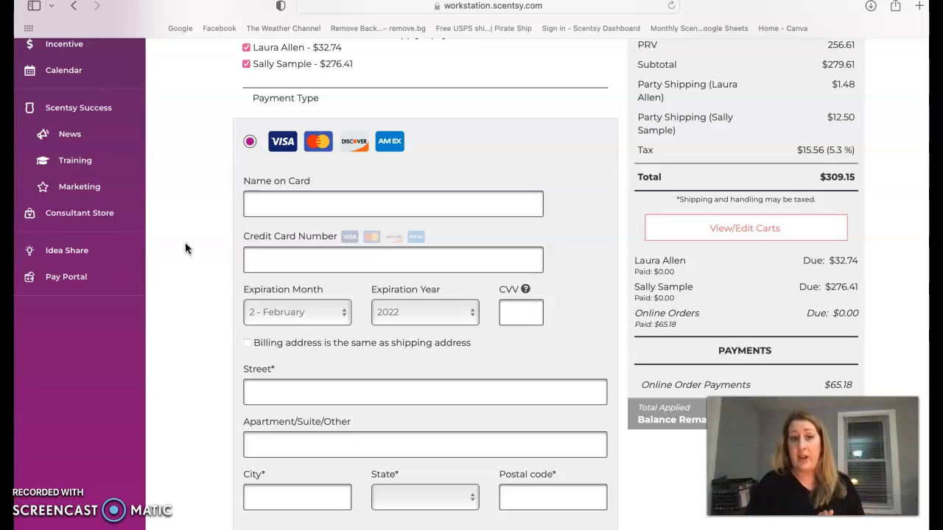
{"action": "left_click", "coordinate": [247, 342]}
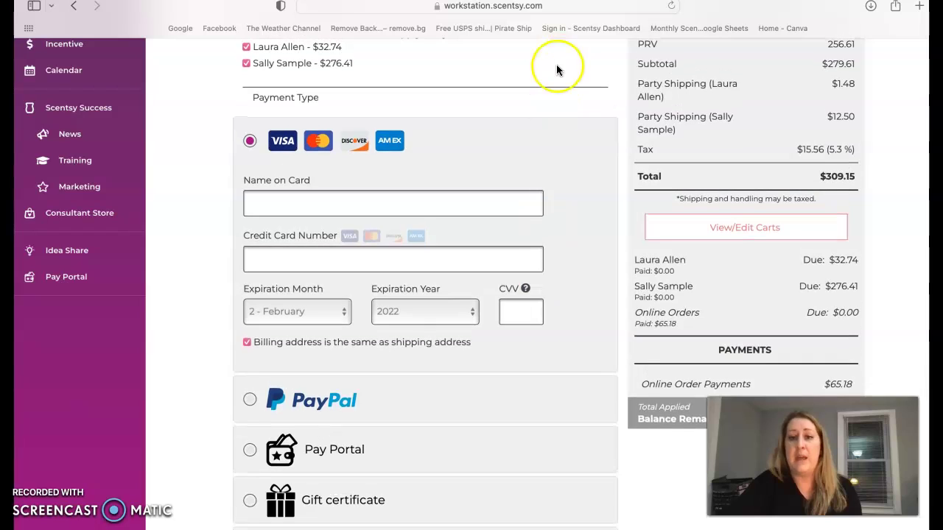
{"action": "left_click", "coordinate": [393, 196]}
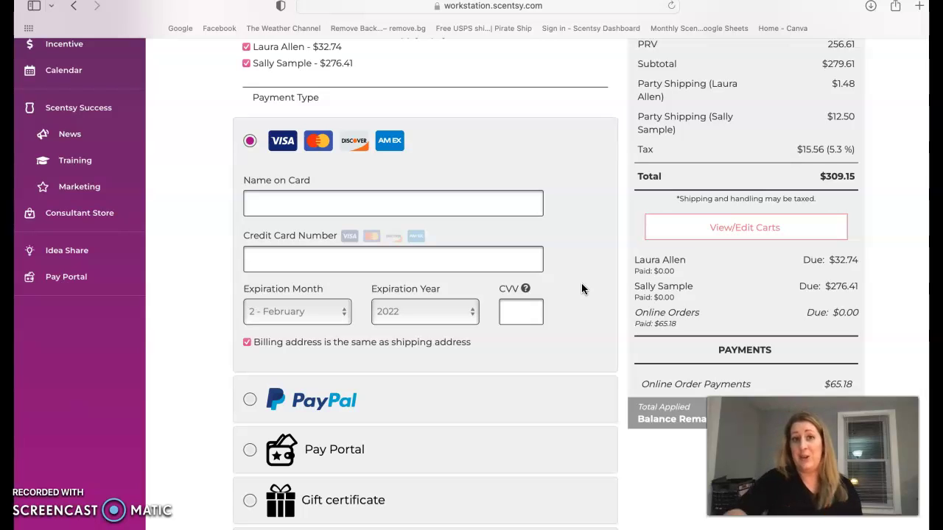
{"action": "scroll", "coordinate": [598, 188], "scroll_direction": "up", "scroll_amount": 1}
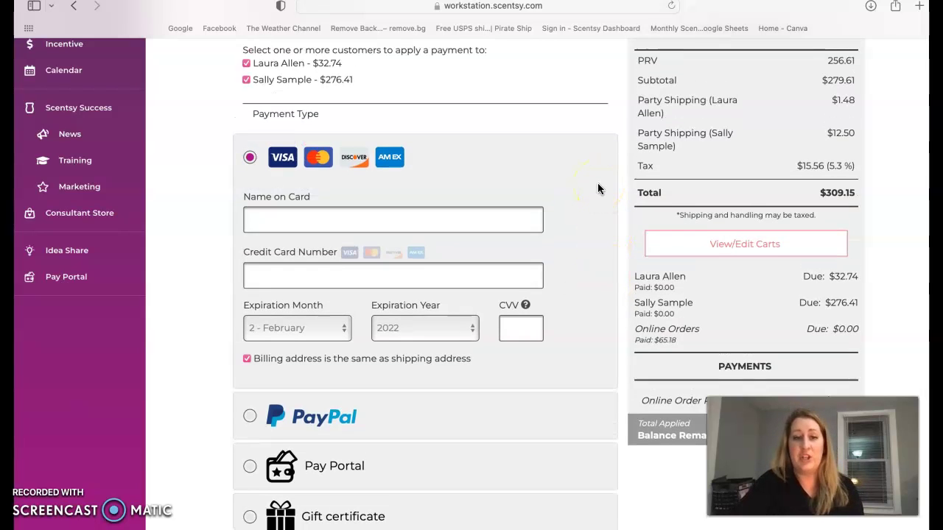
{"action": "scroll", "coordinate": [598, 189], "scroll_direction": "down", "scroll_amount": 1}
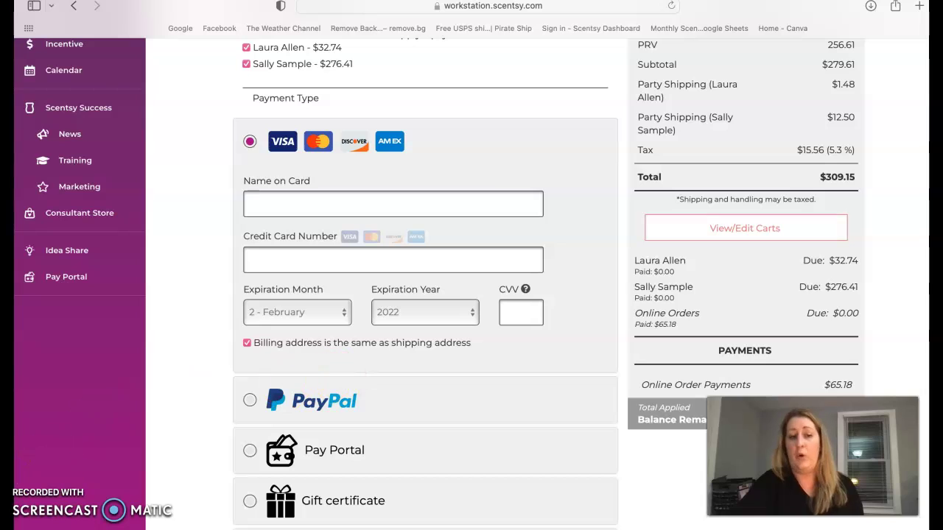